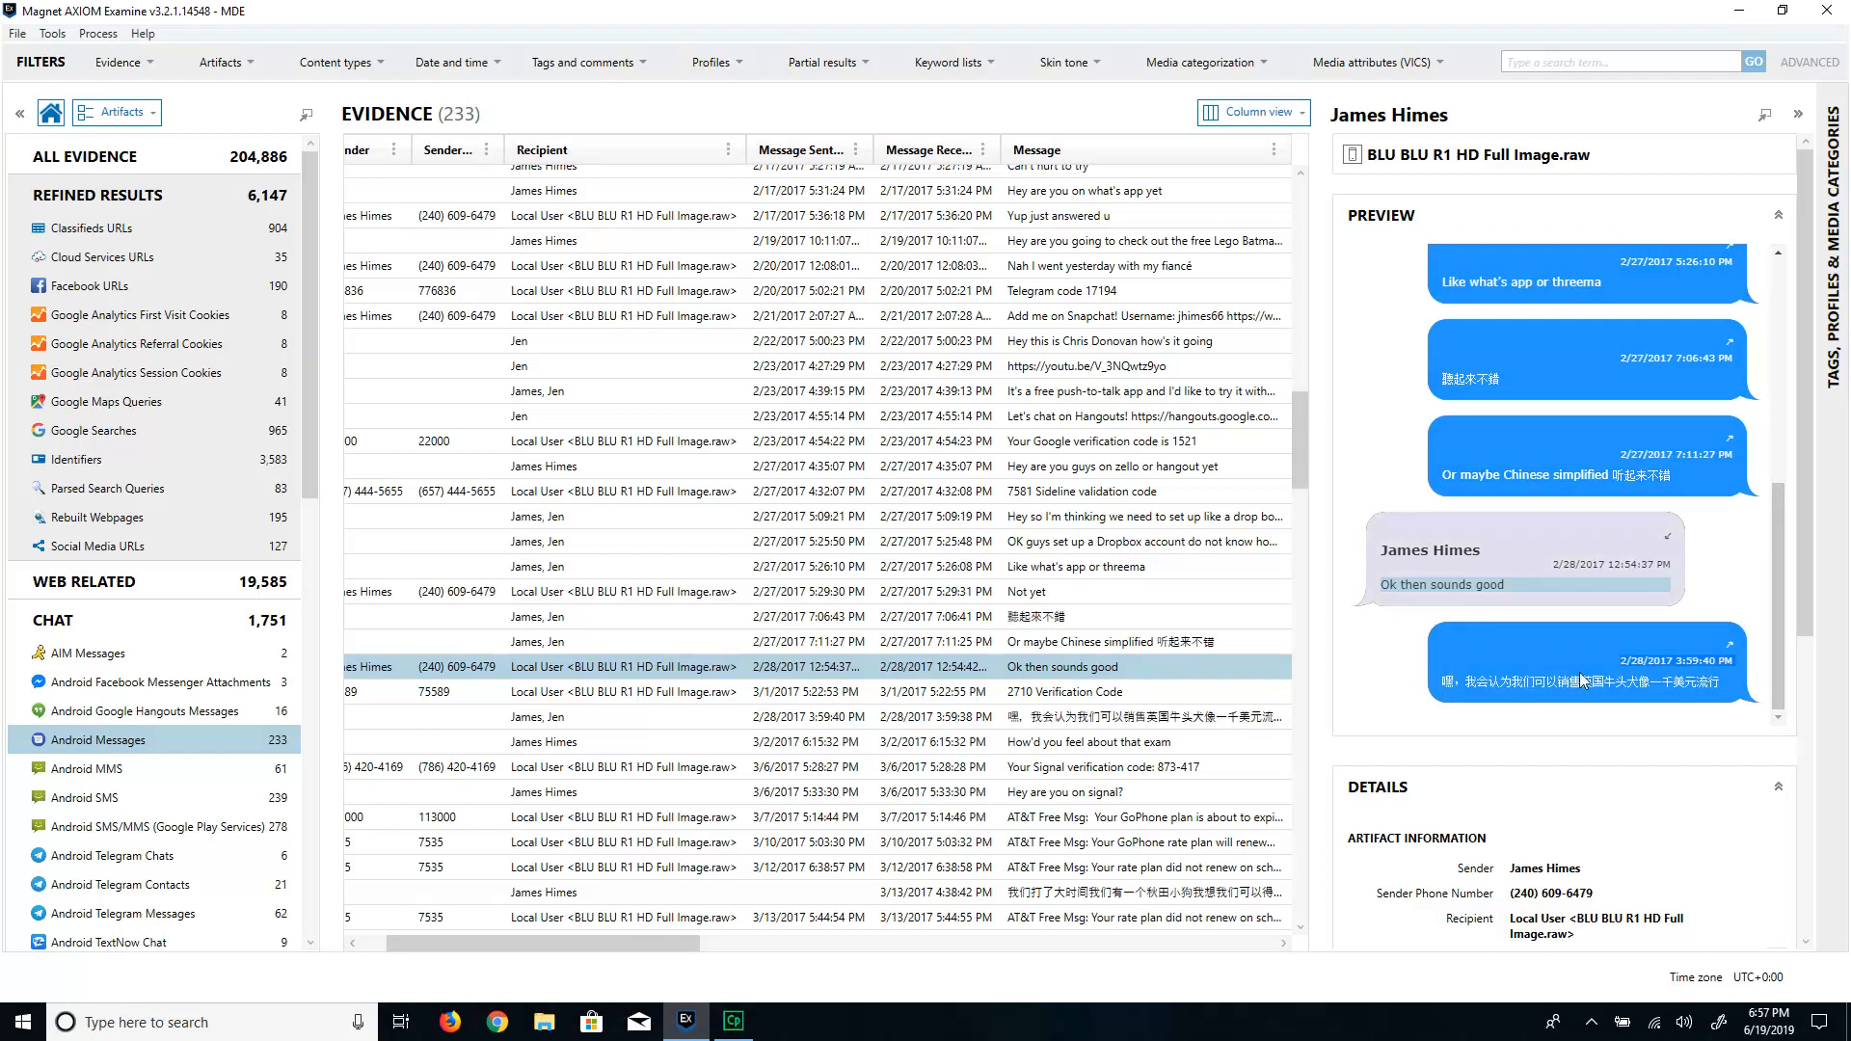
Step: Copy the Chinese message sent 2/28/2017 3:59:40 PM and translate it to English in Firefox, using a Google search for "translate"
right_click(1703, 683)
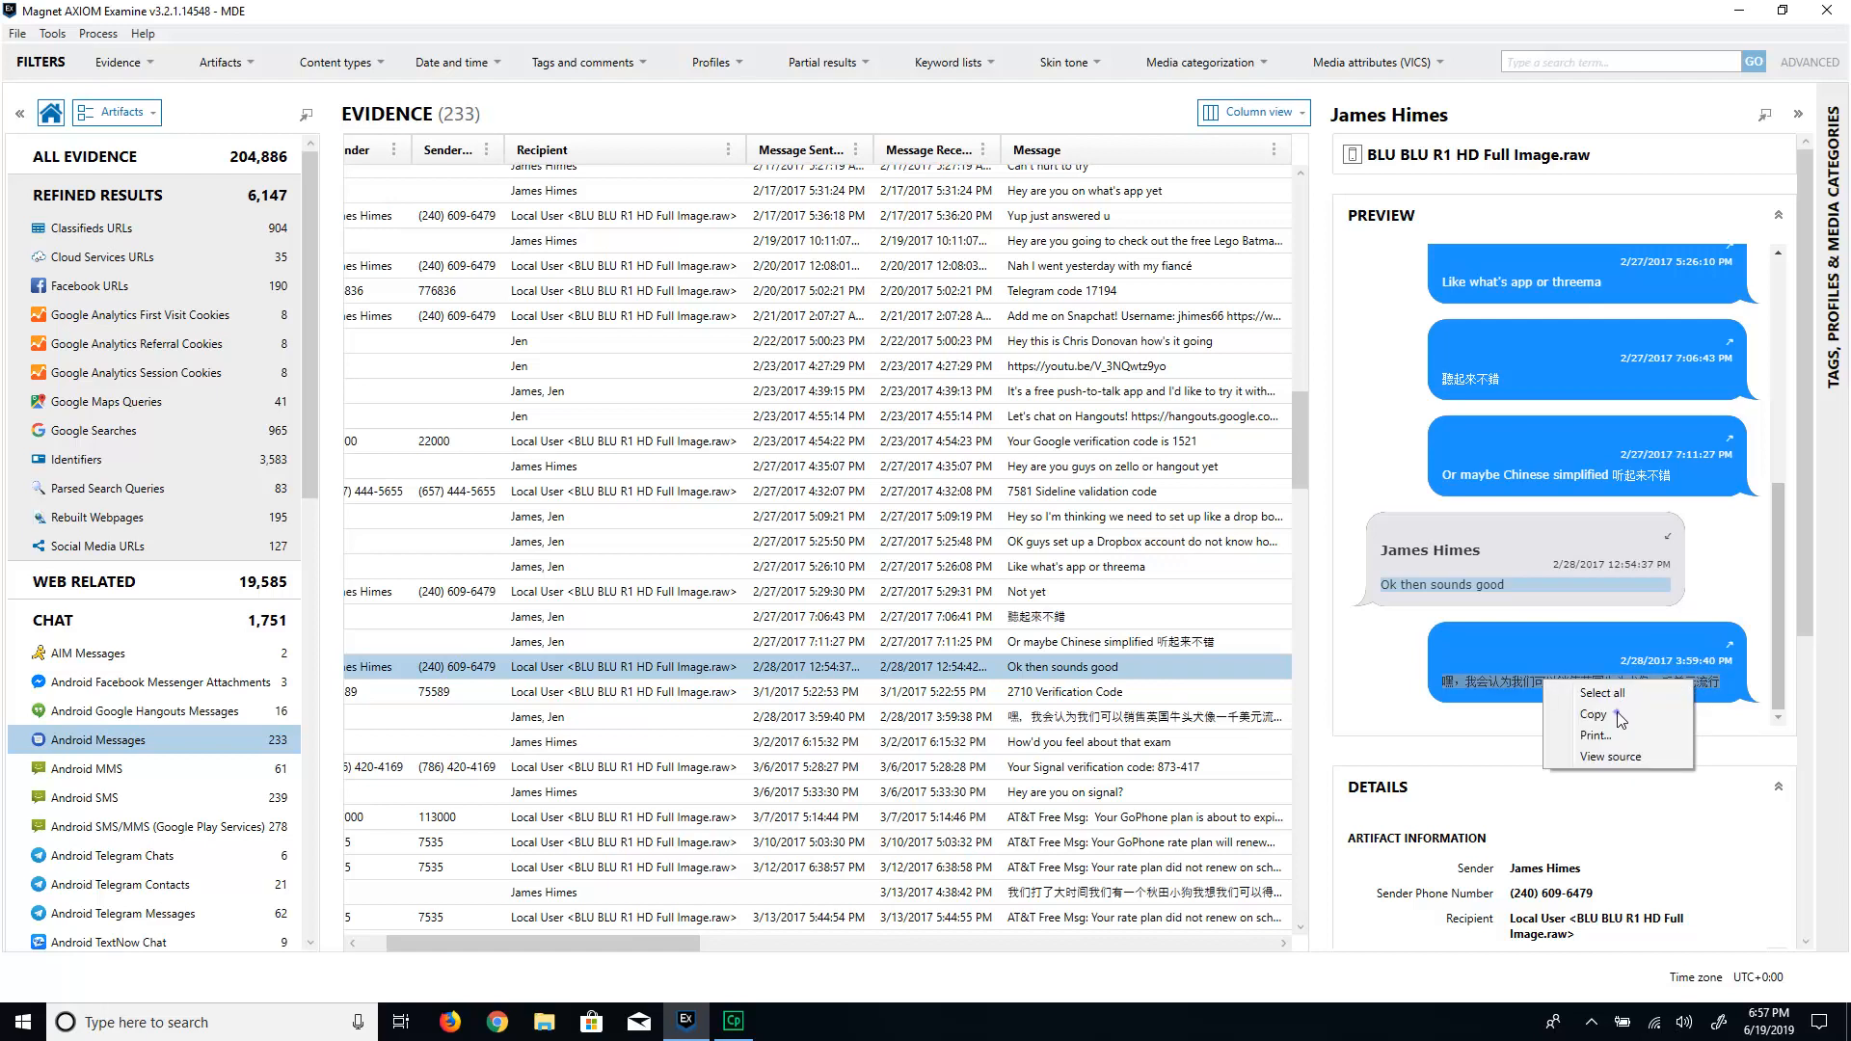
left_click(1610, 715)
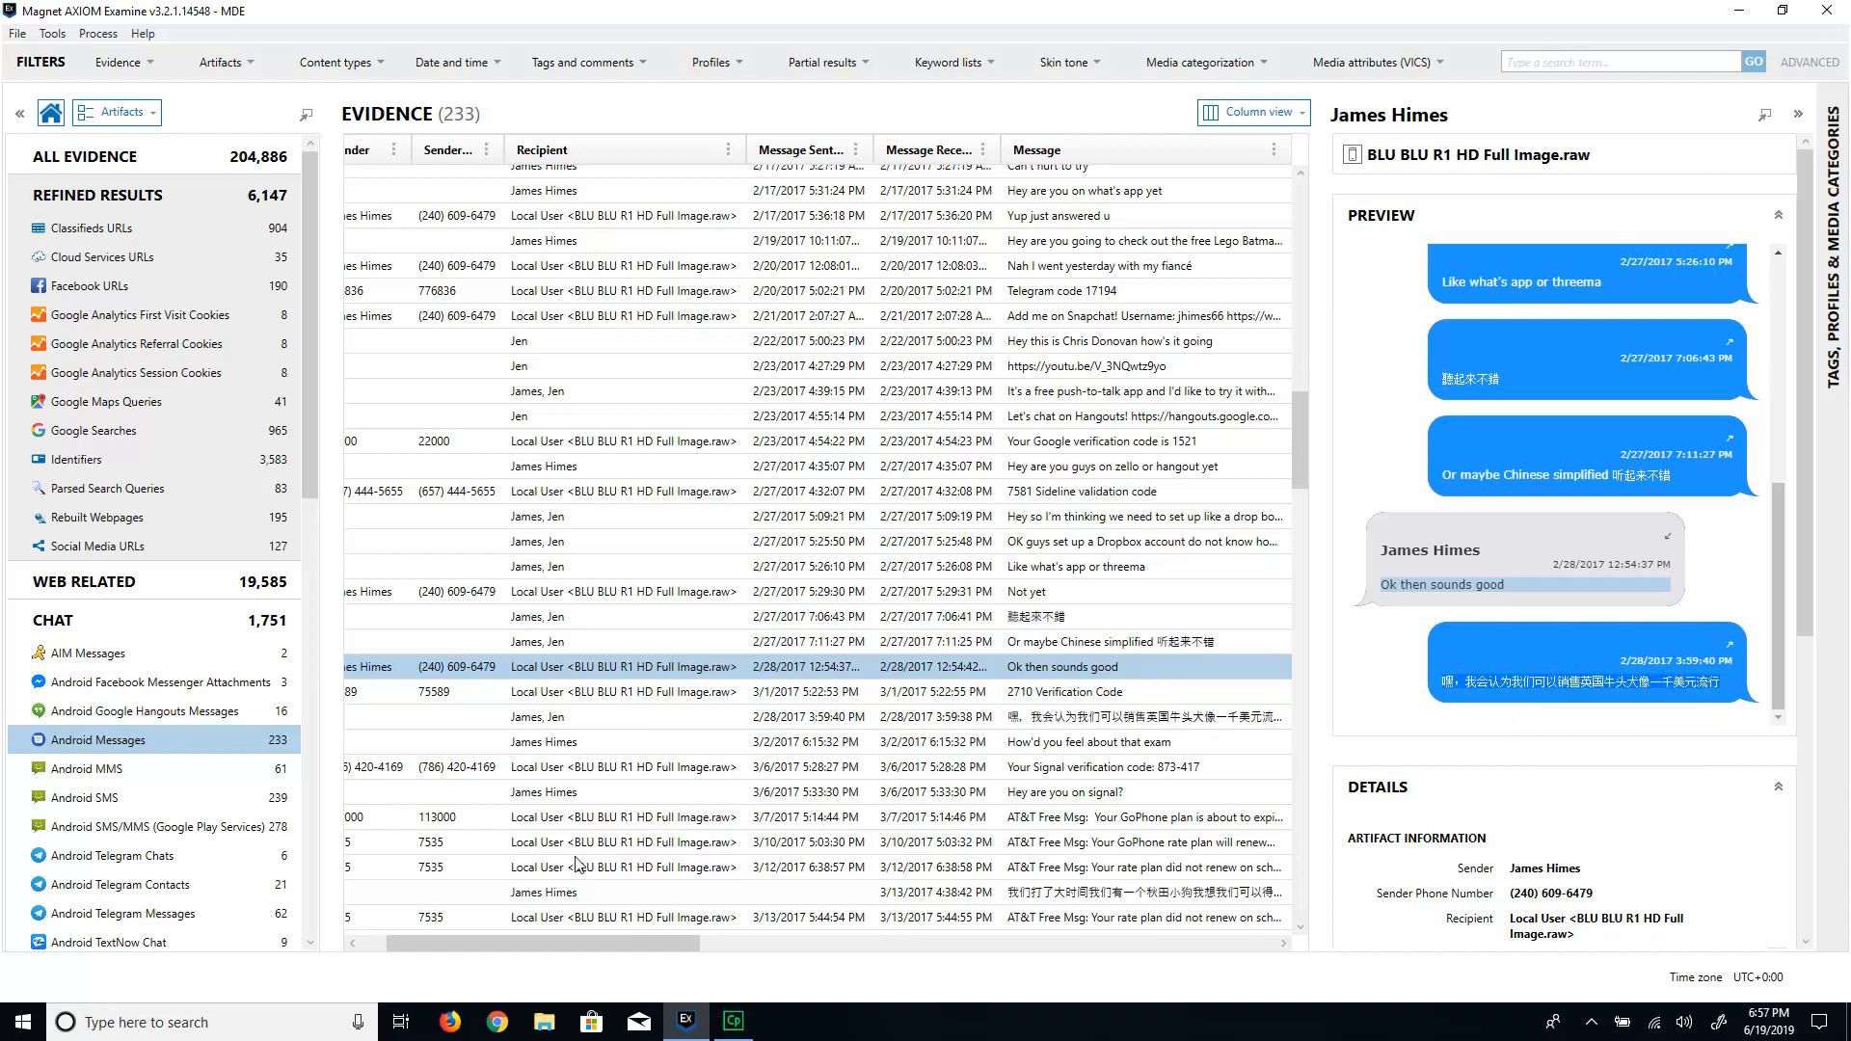
left_click(450, 1022)
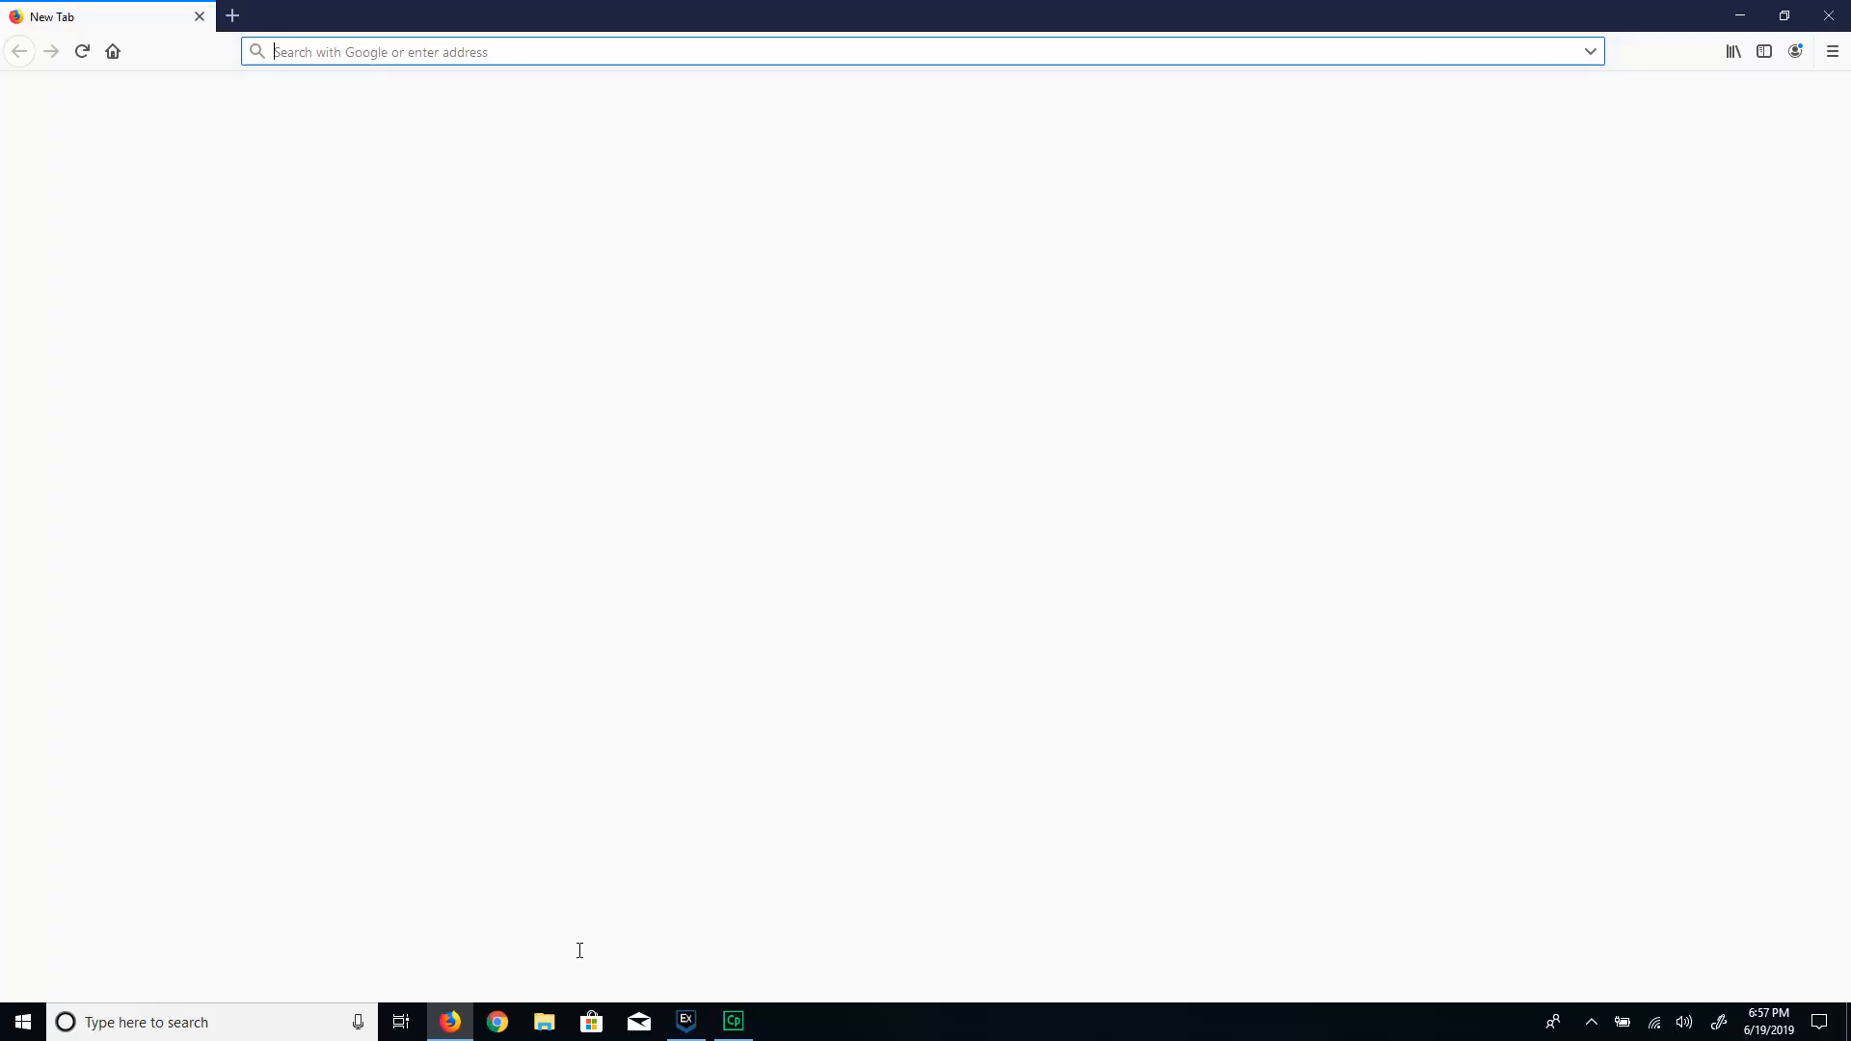
left_click(701, 158)
type("translate")
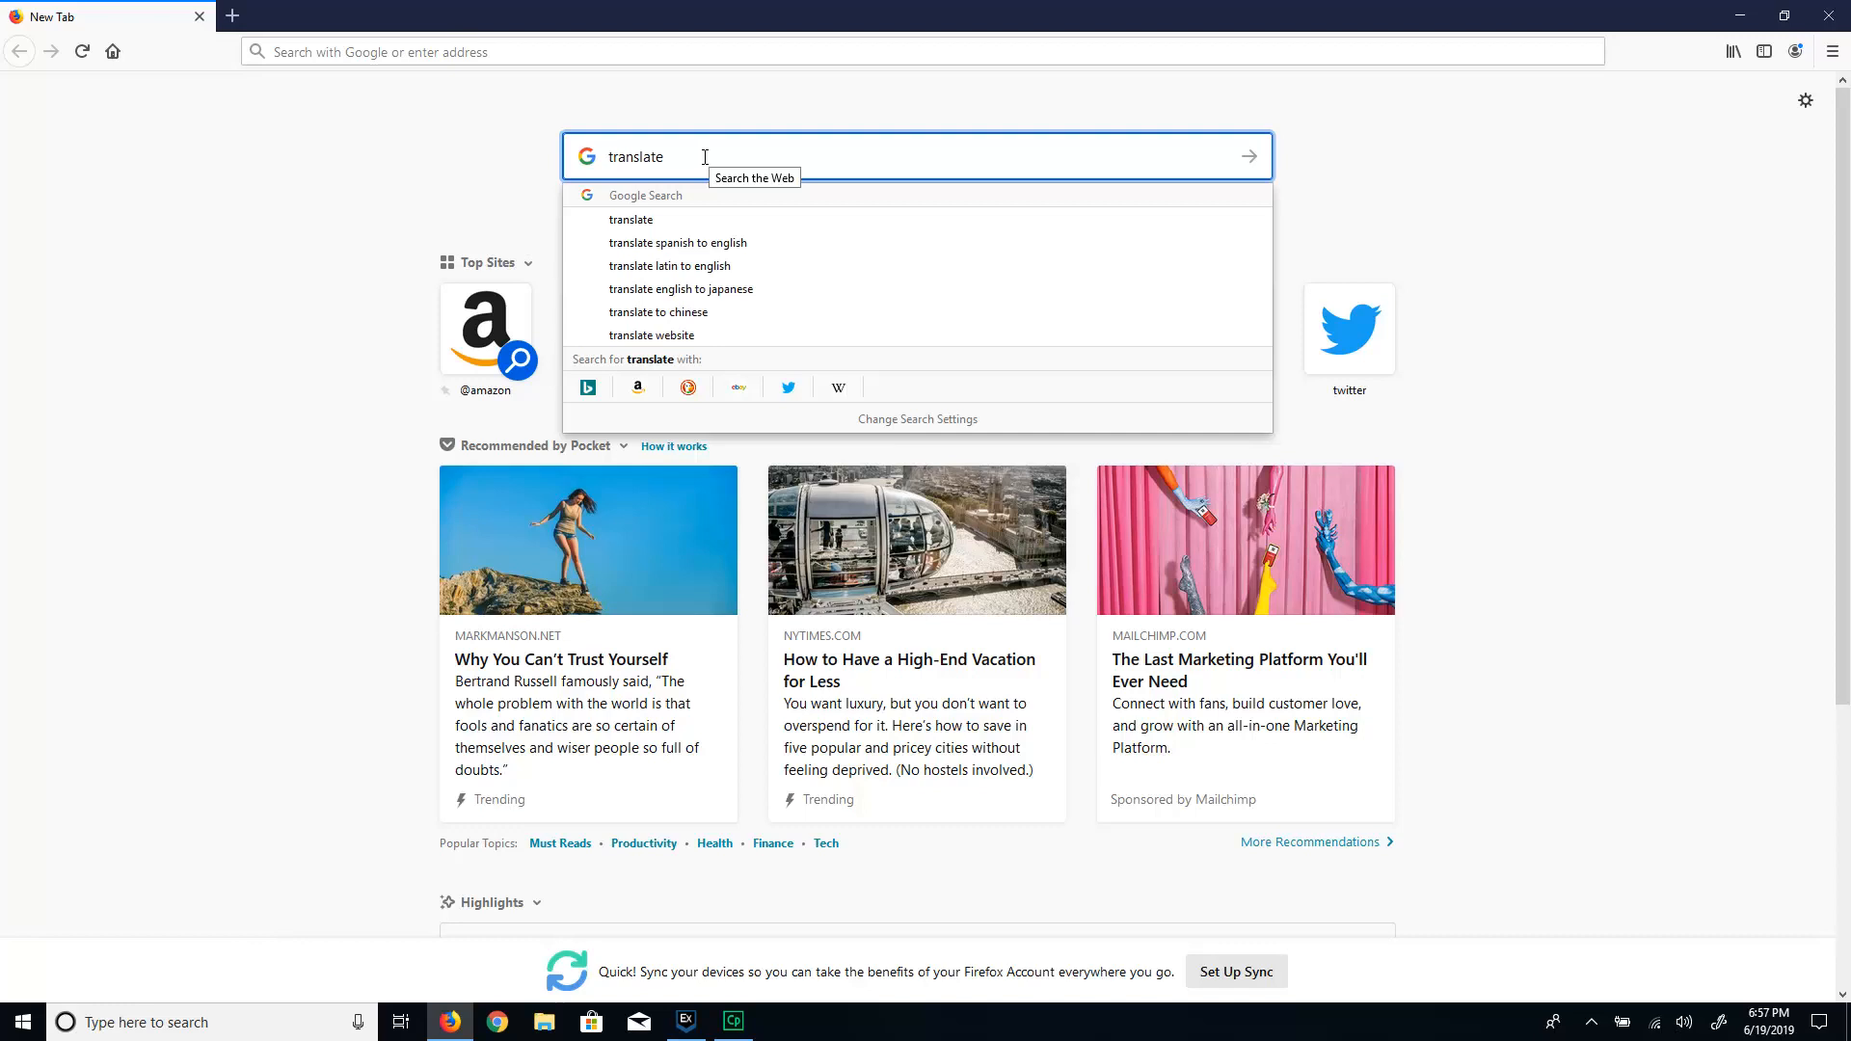
key("Return")
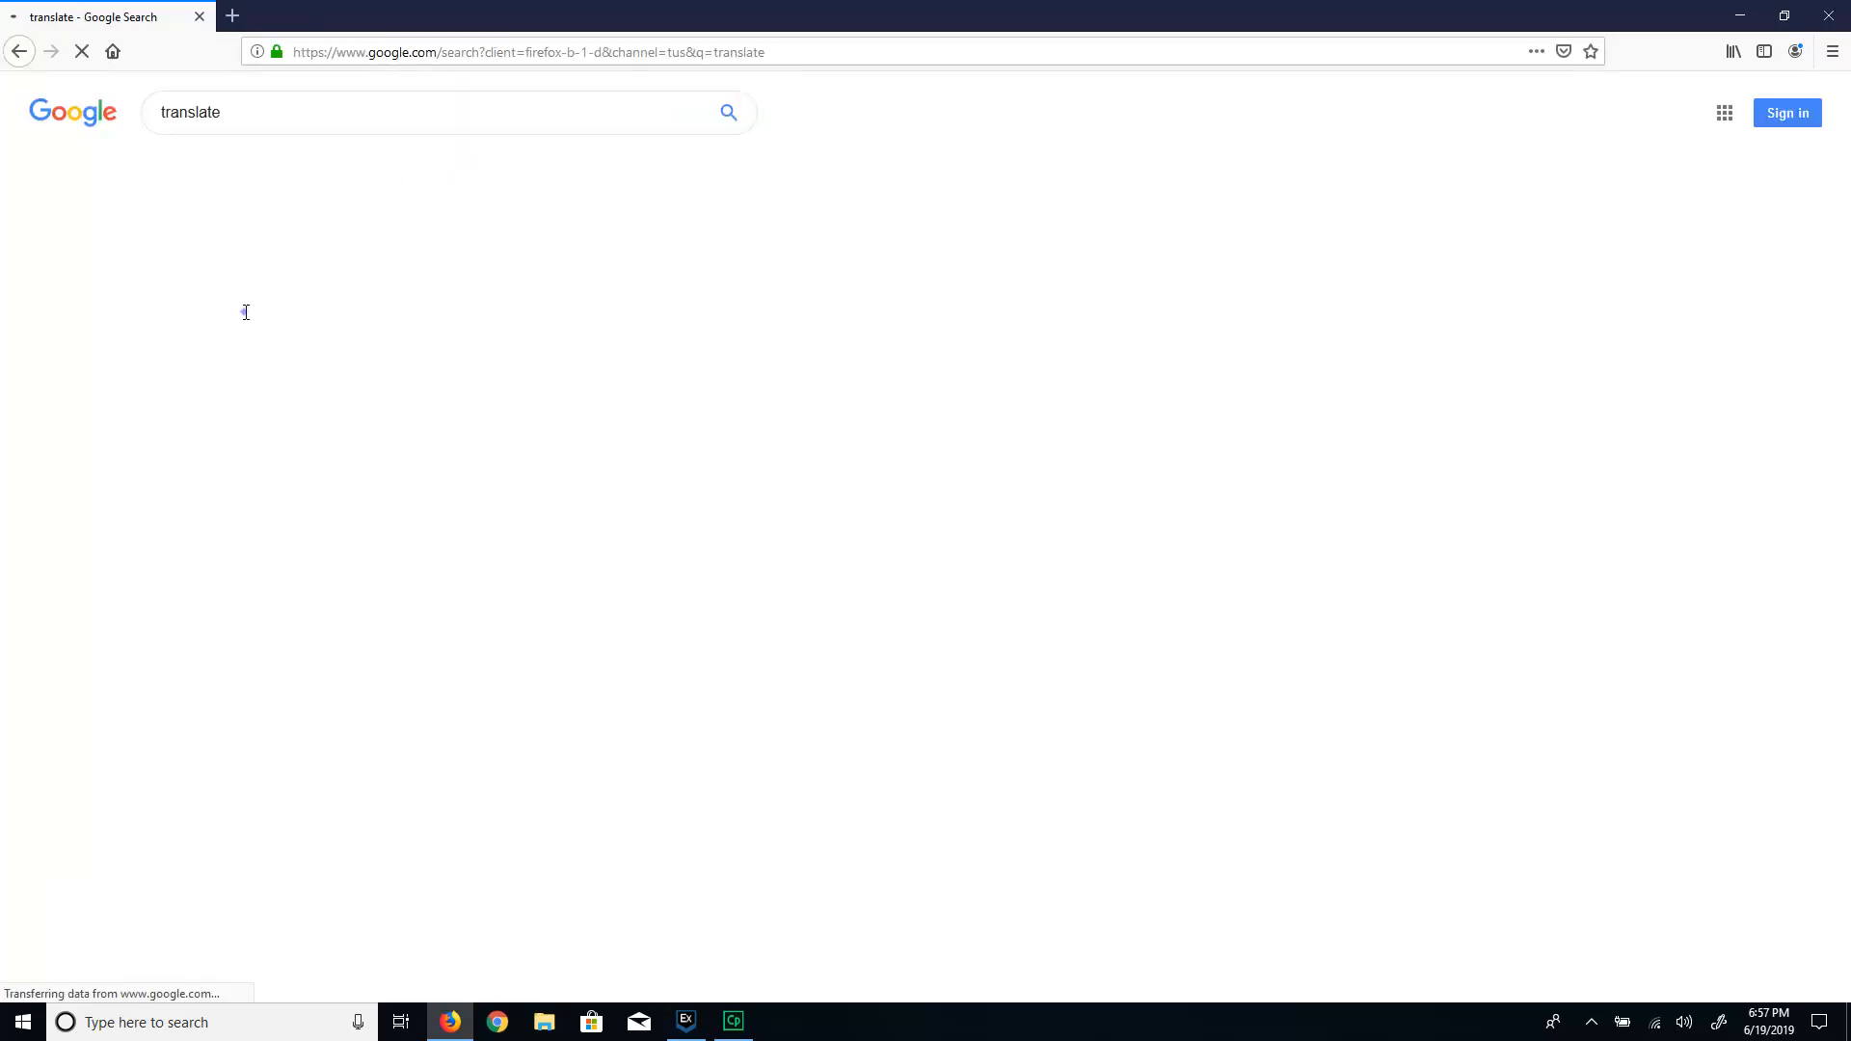
right_click(246, 318)
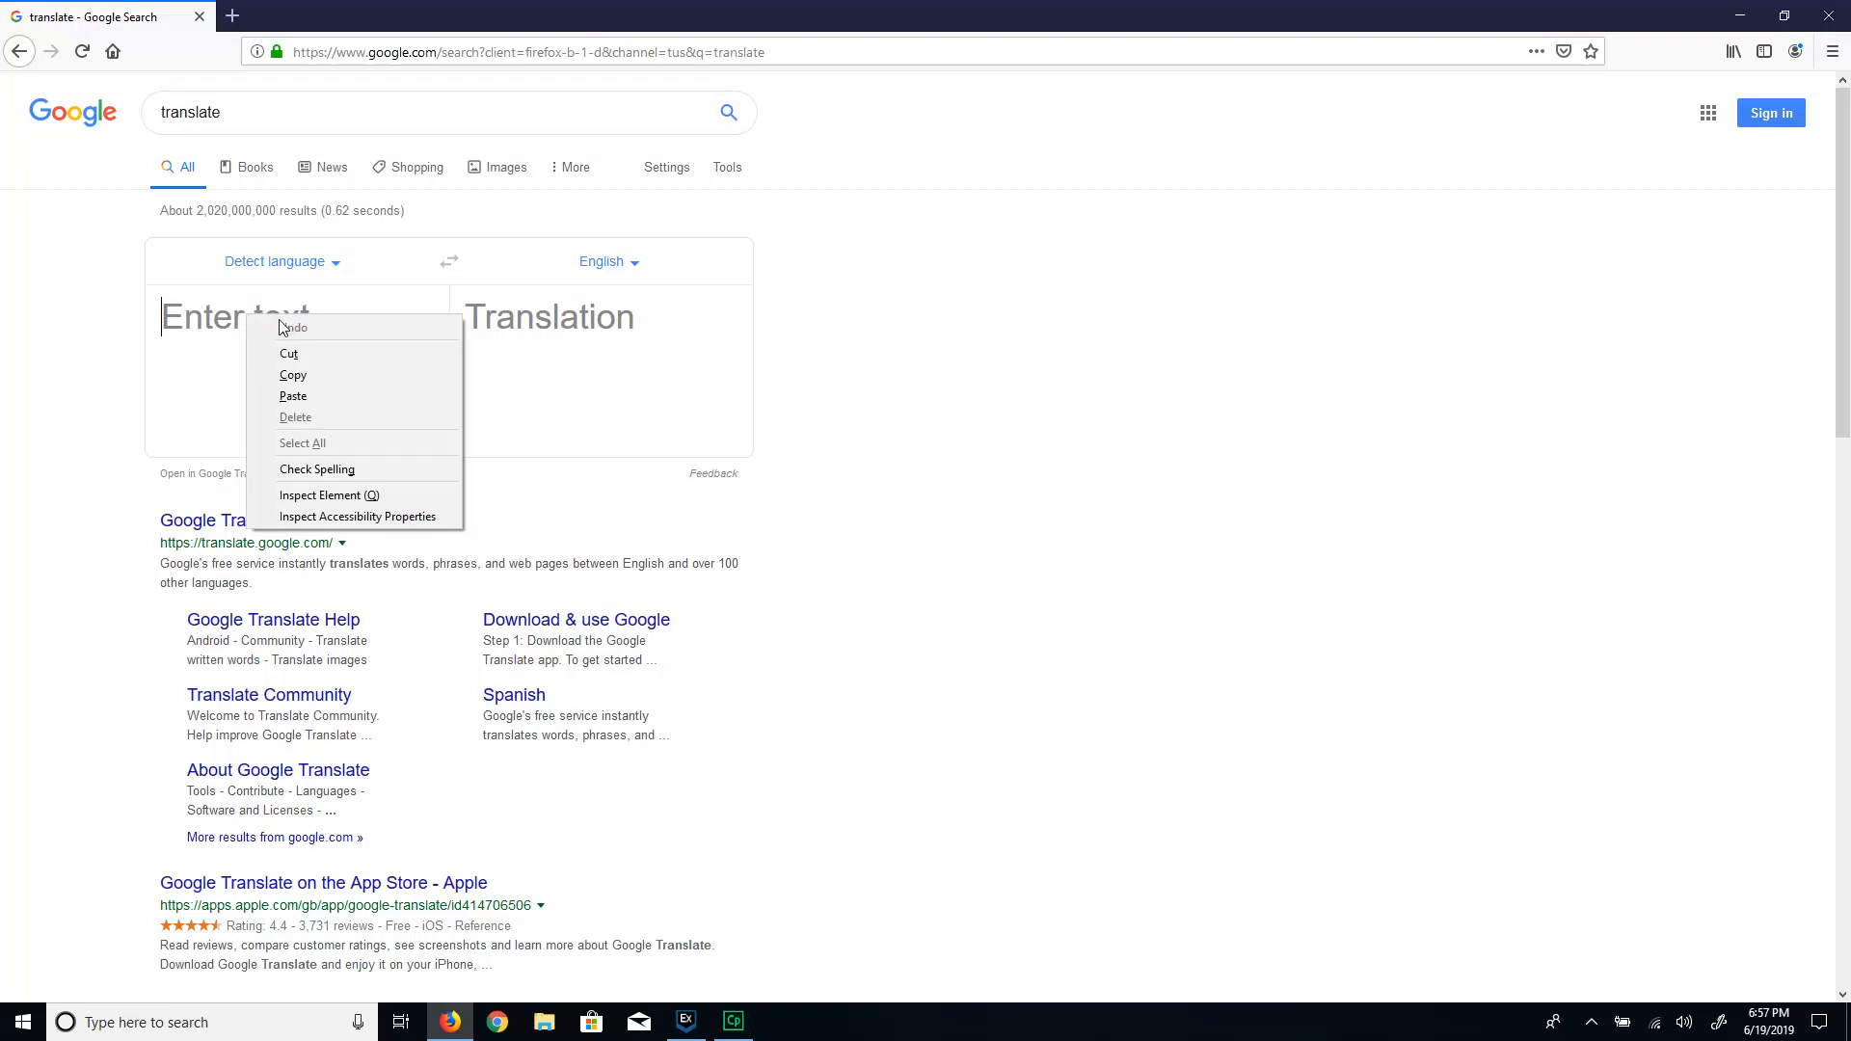
left_click(293, 396)
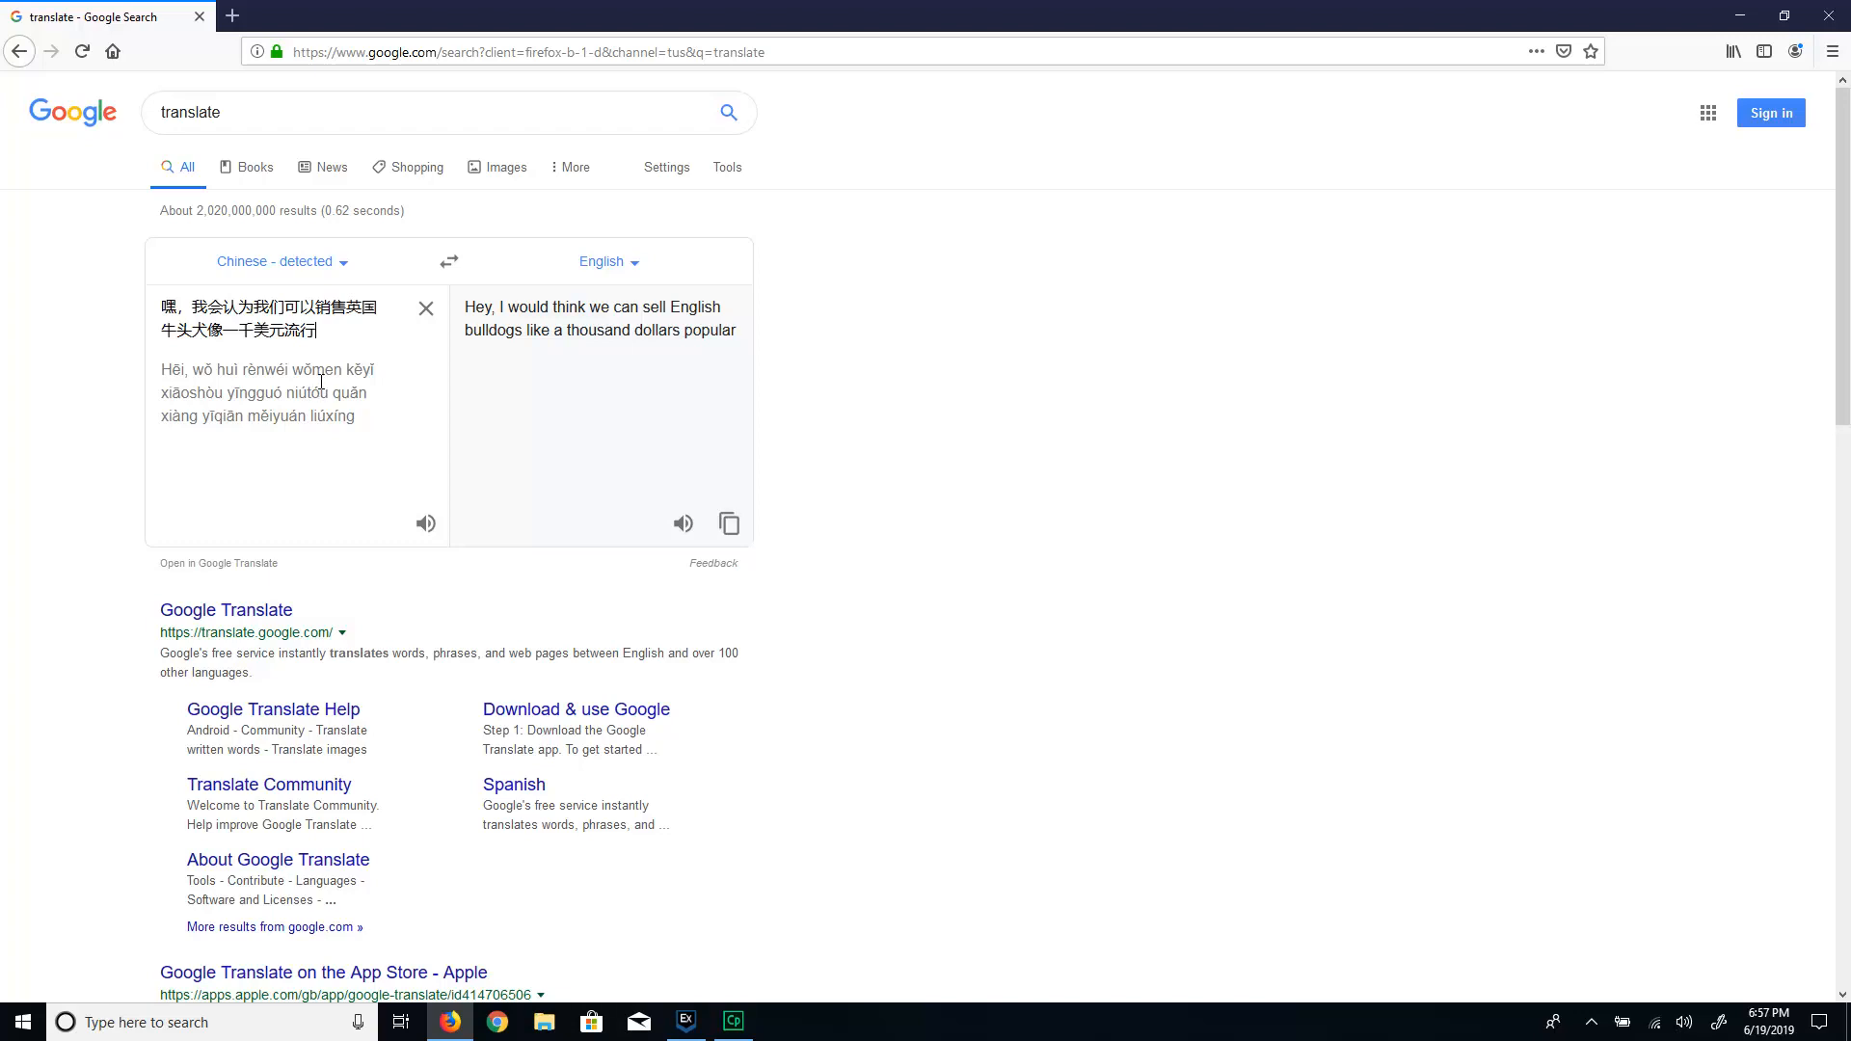
Step: Trim the Chinese source text in the translator down to the word 牛头犬, removing the surrounding characters
left_click_drag(324, 330, 221, 332)
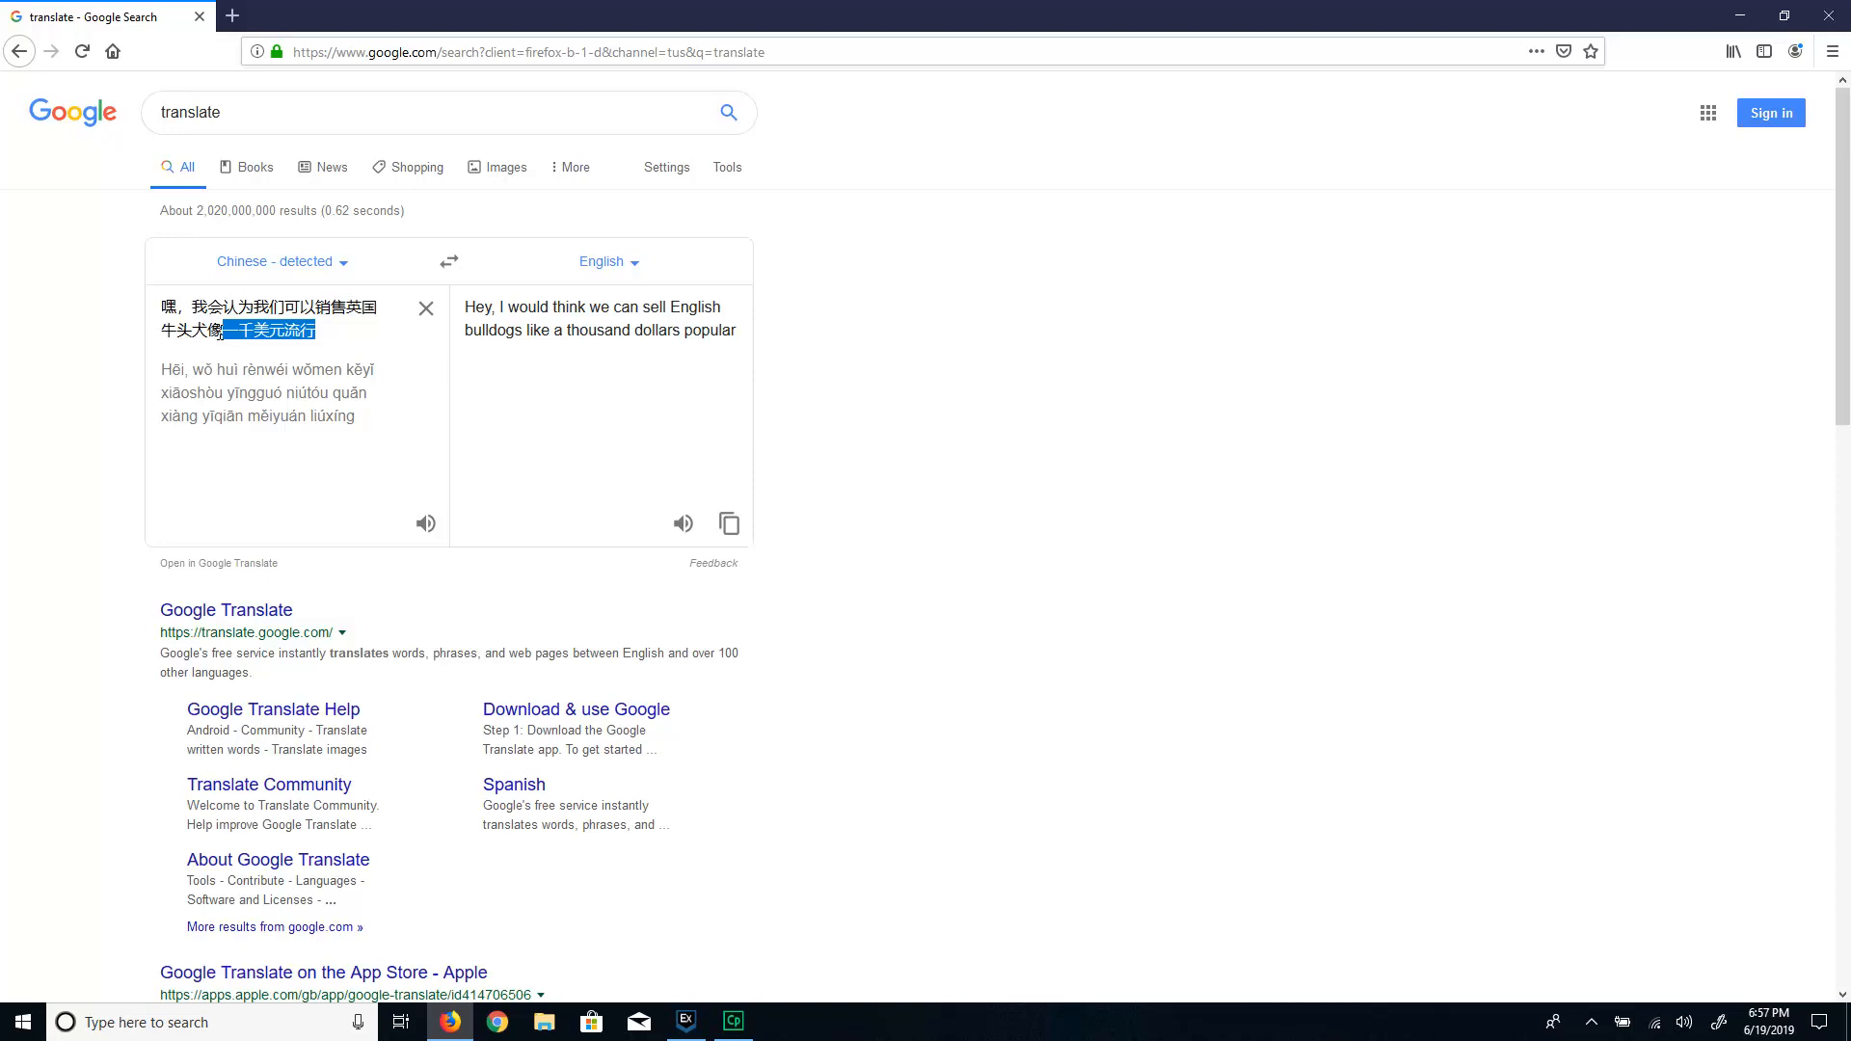
key("BackSpace")
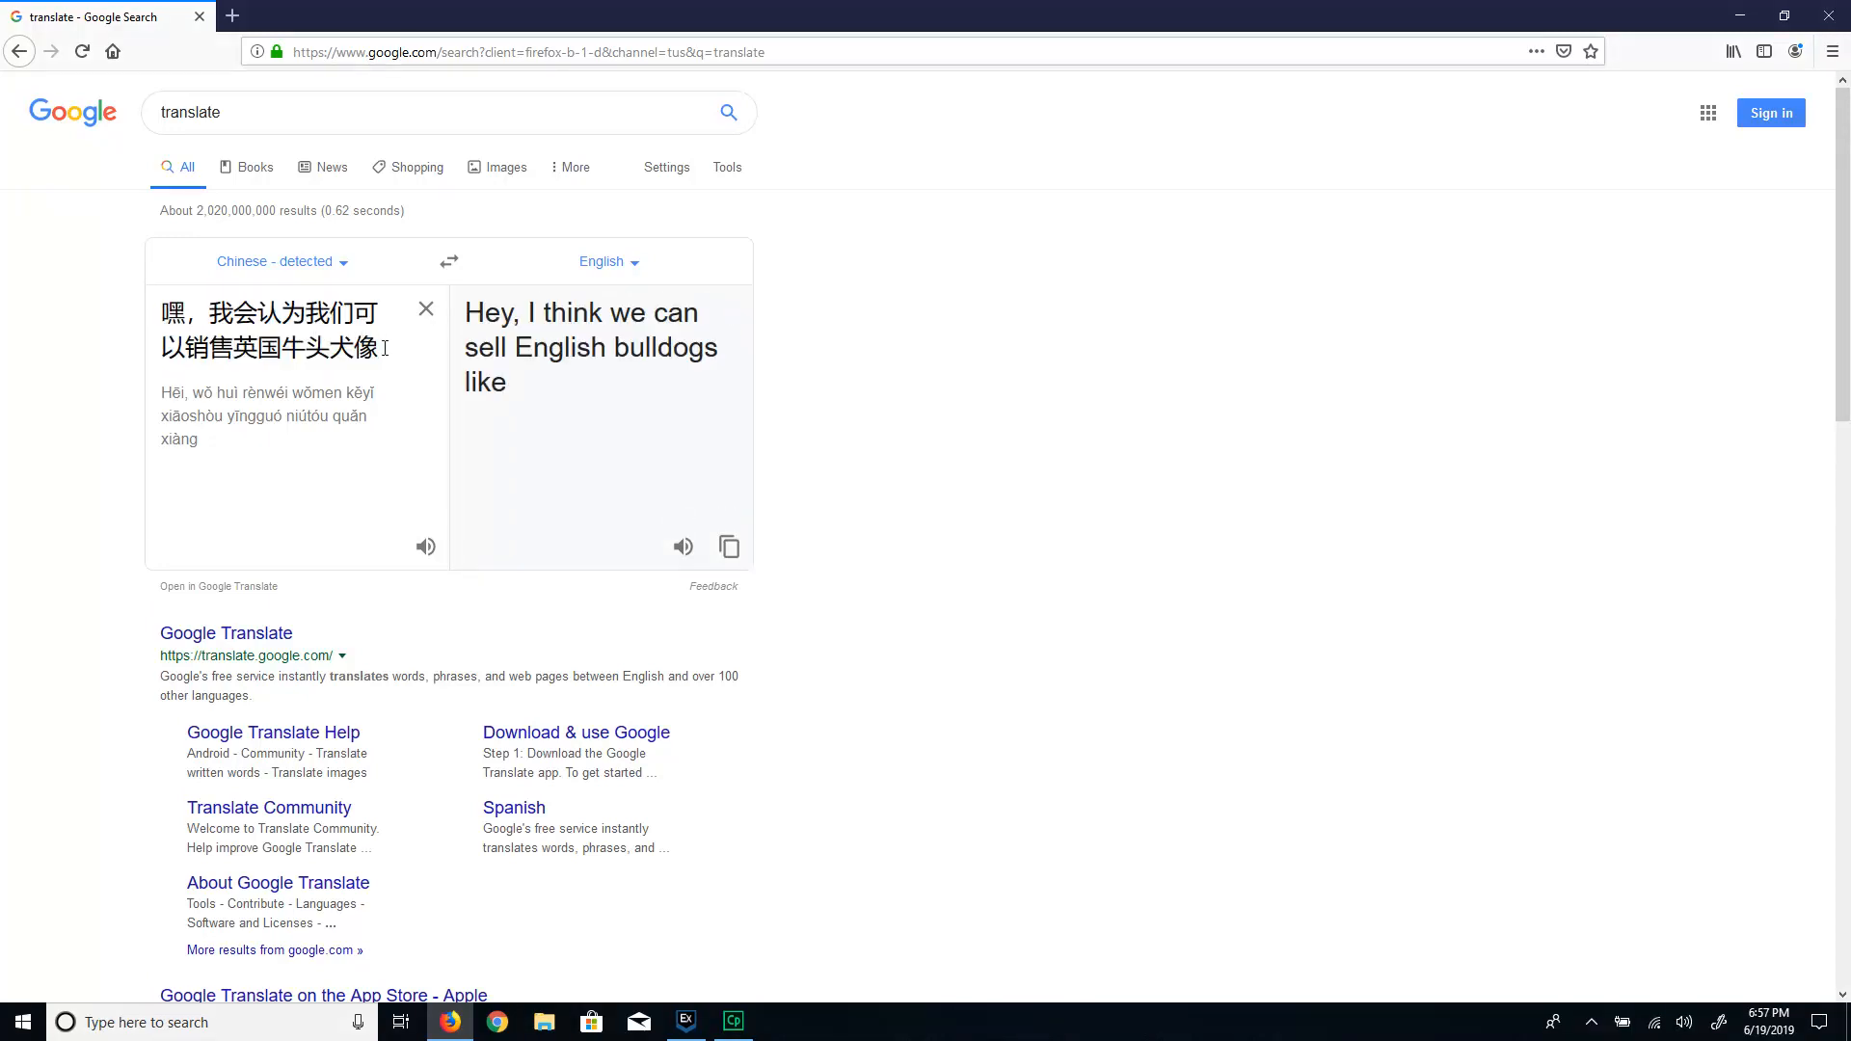
key("BackSpace")
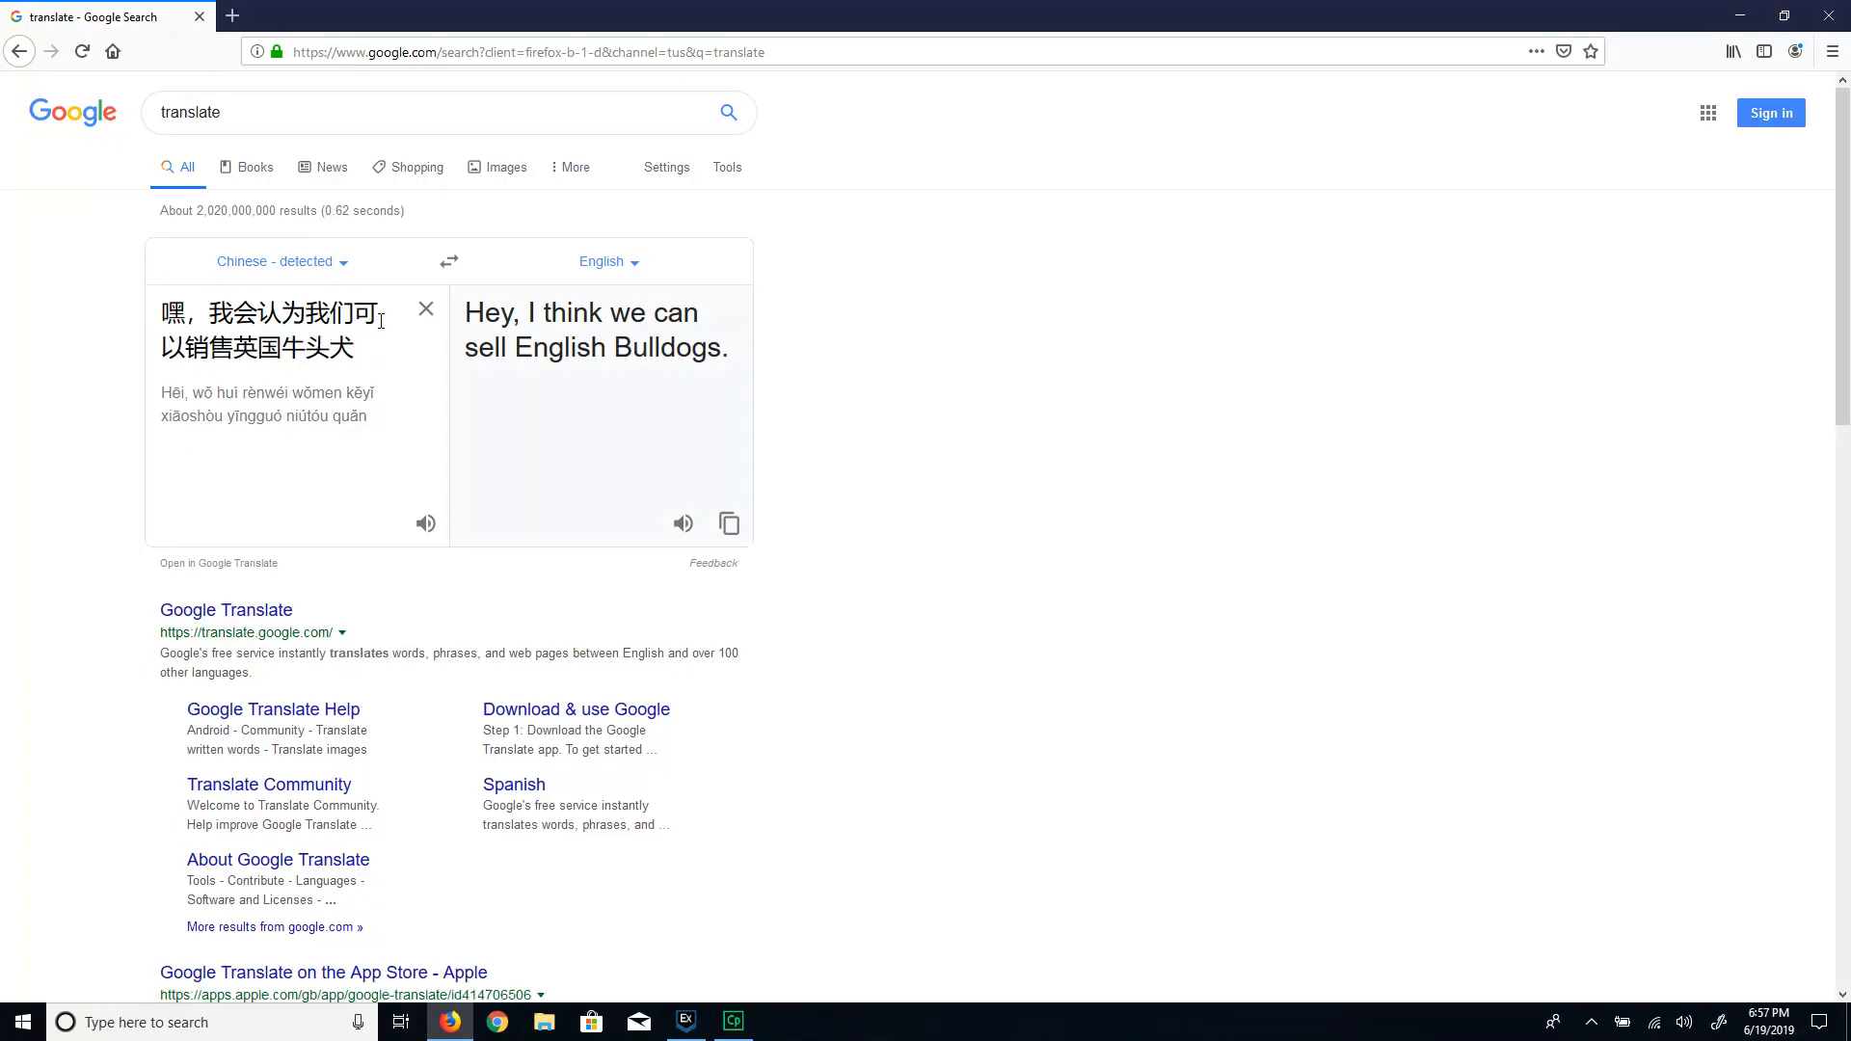
left_click_drag(161, 314, 386, 313)
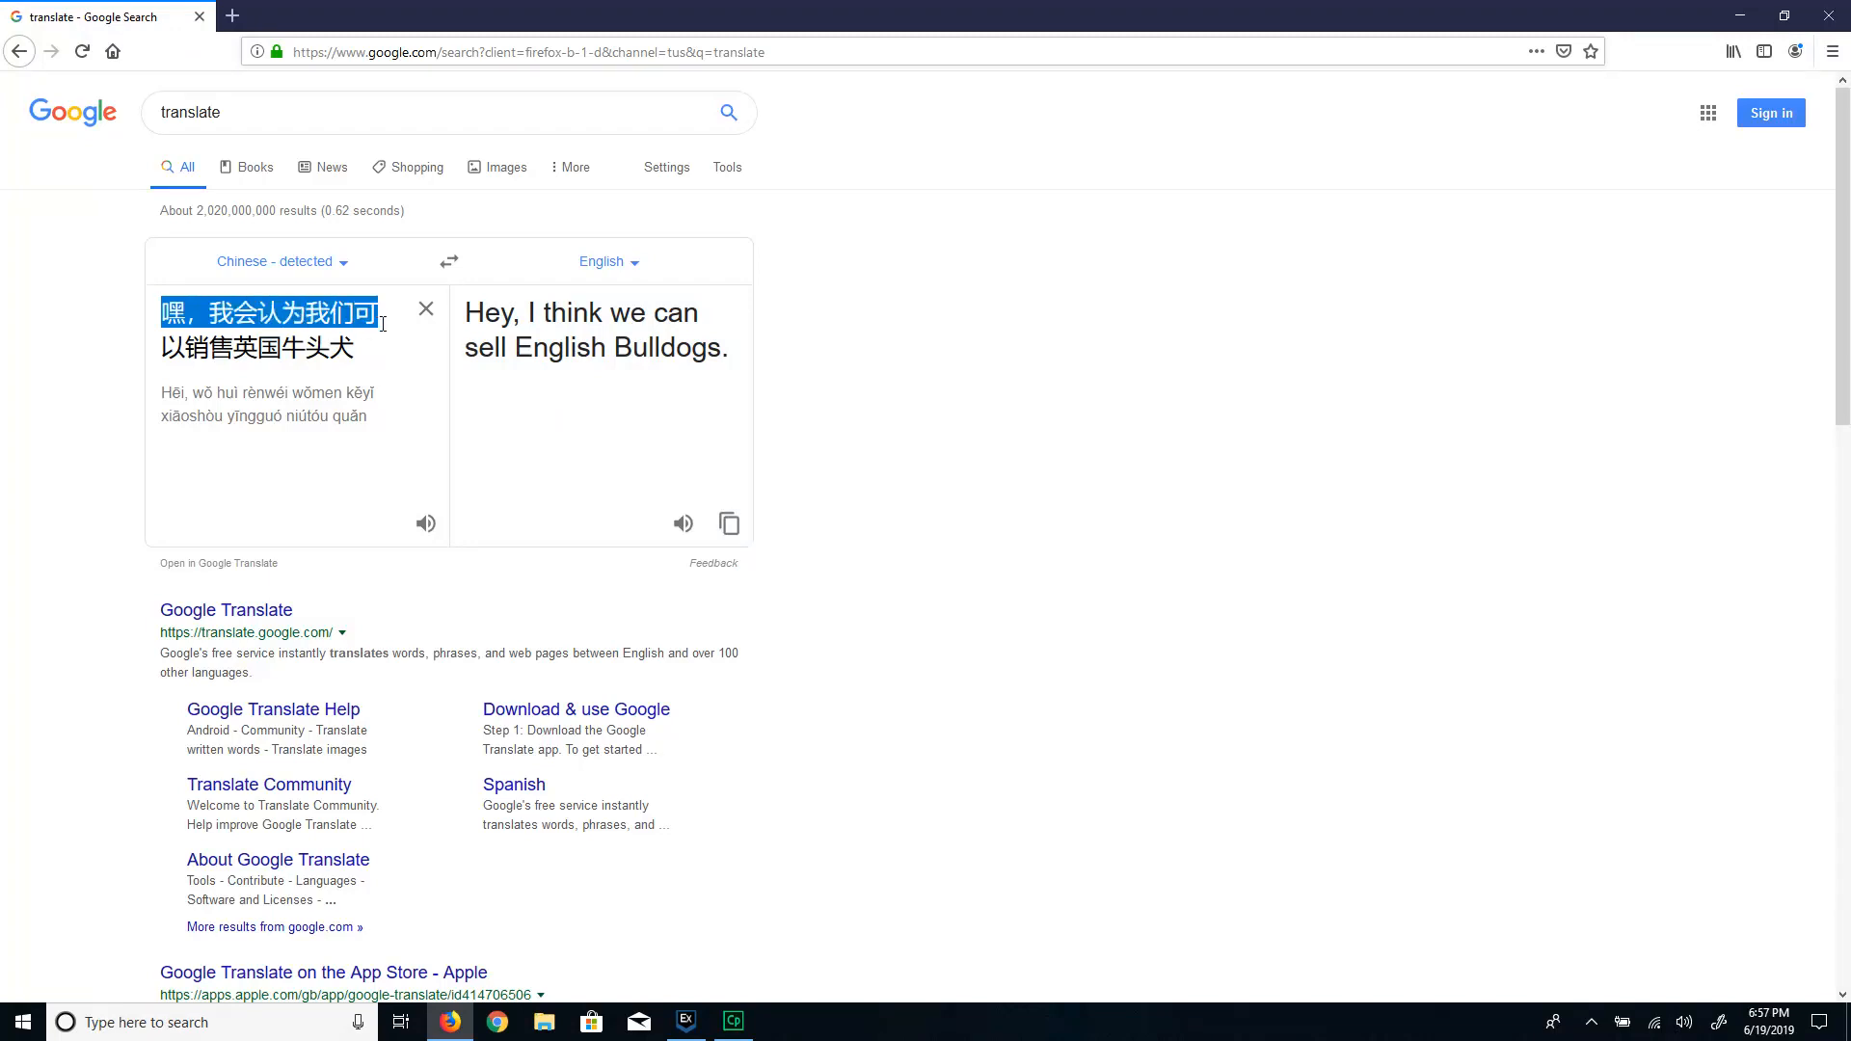
key("BackSpace")
left_click_drag(259, 313, 142, 314)
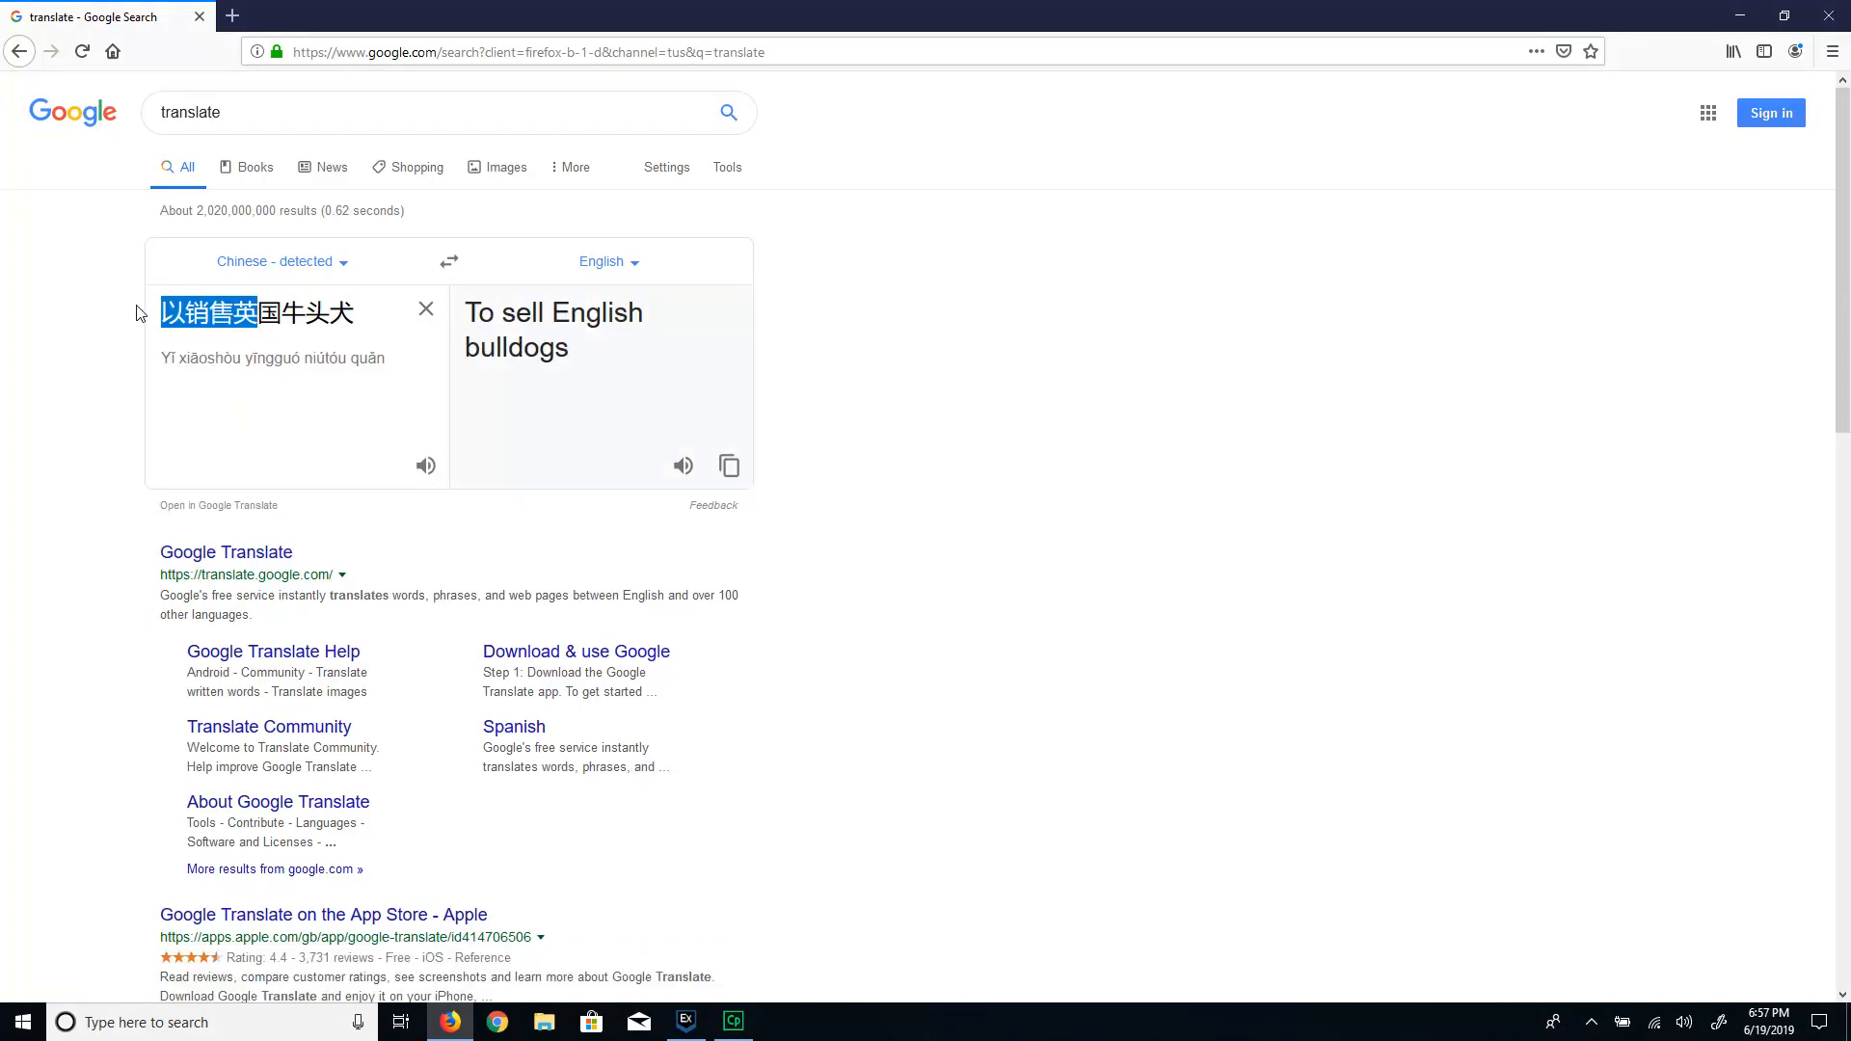
key("BackSpace")
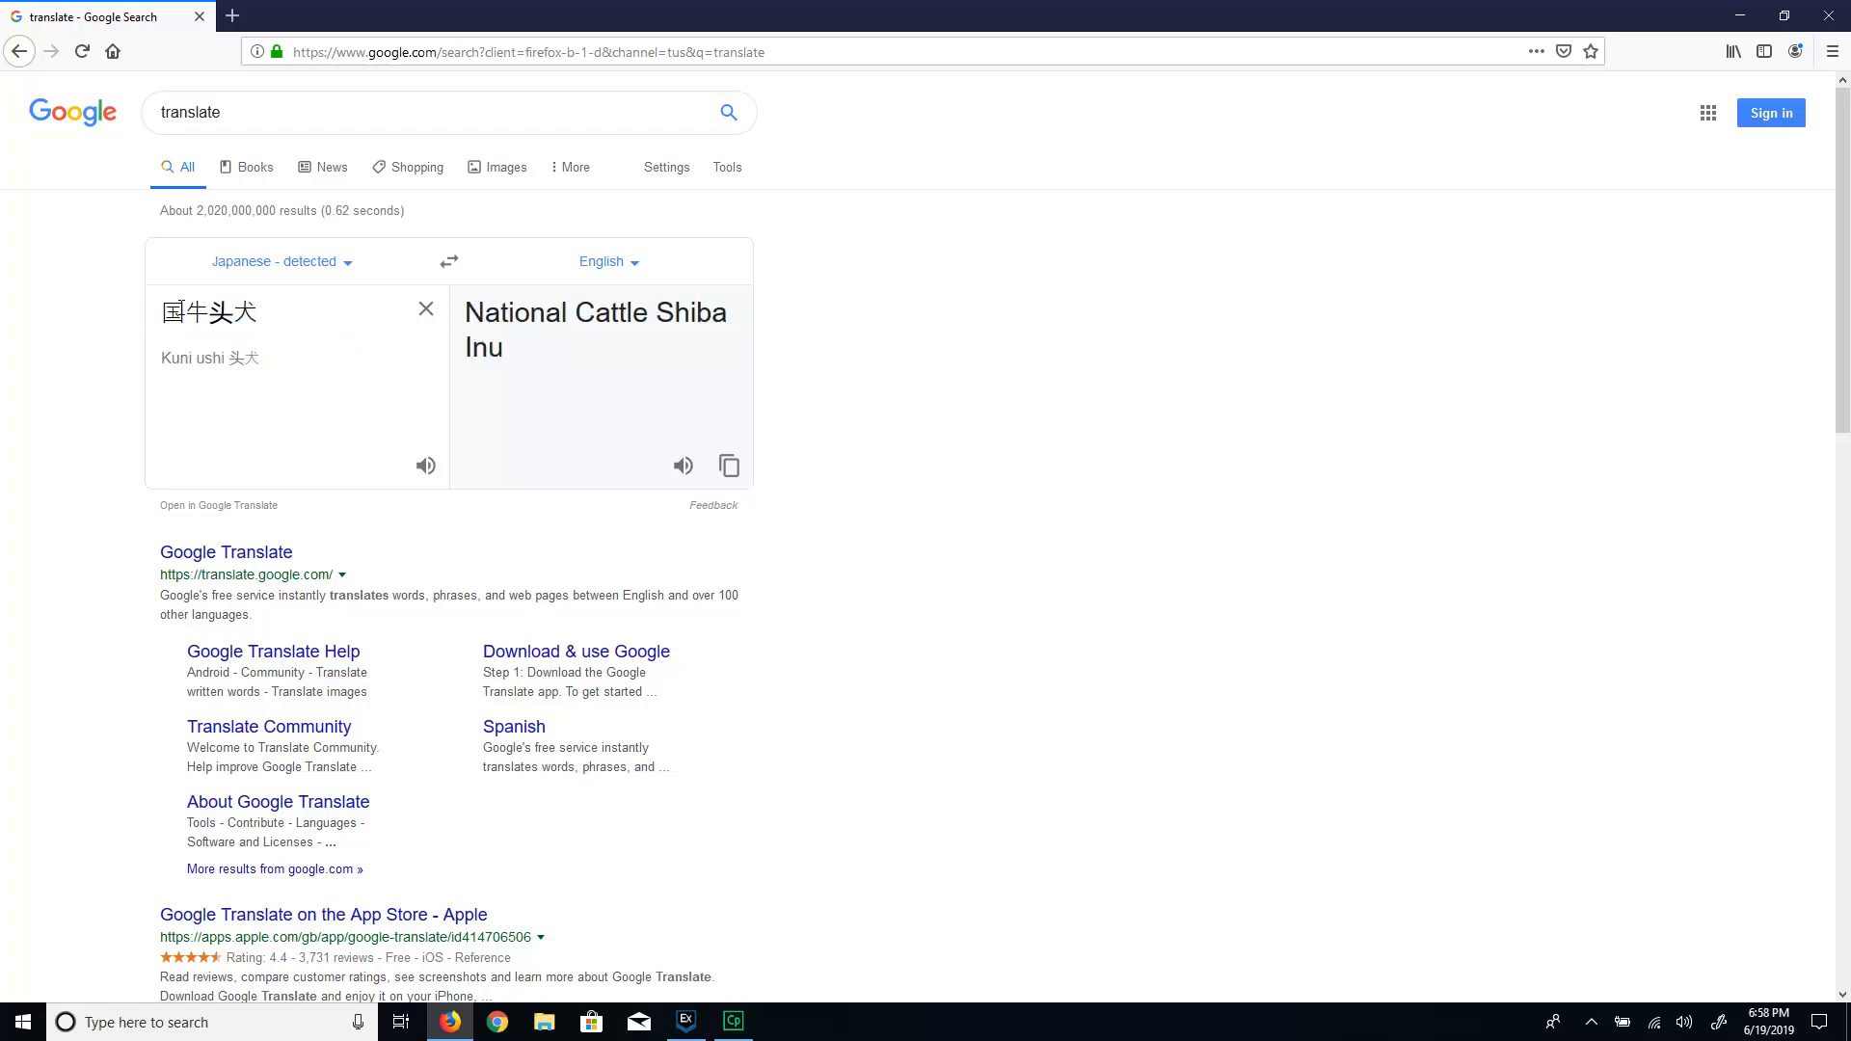
left_click_drag(184, 311, 149, 321)
key("BackSpace")
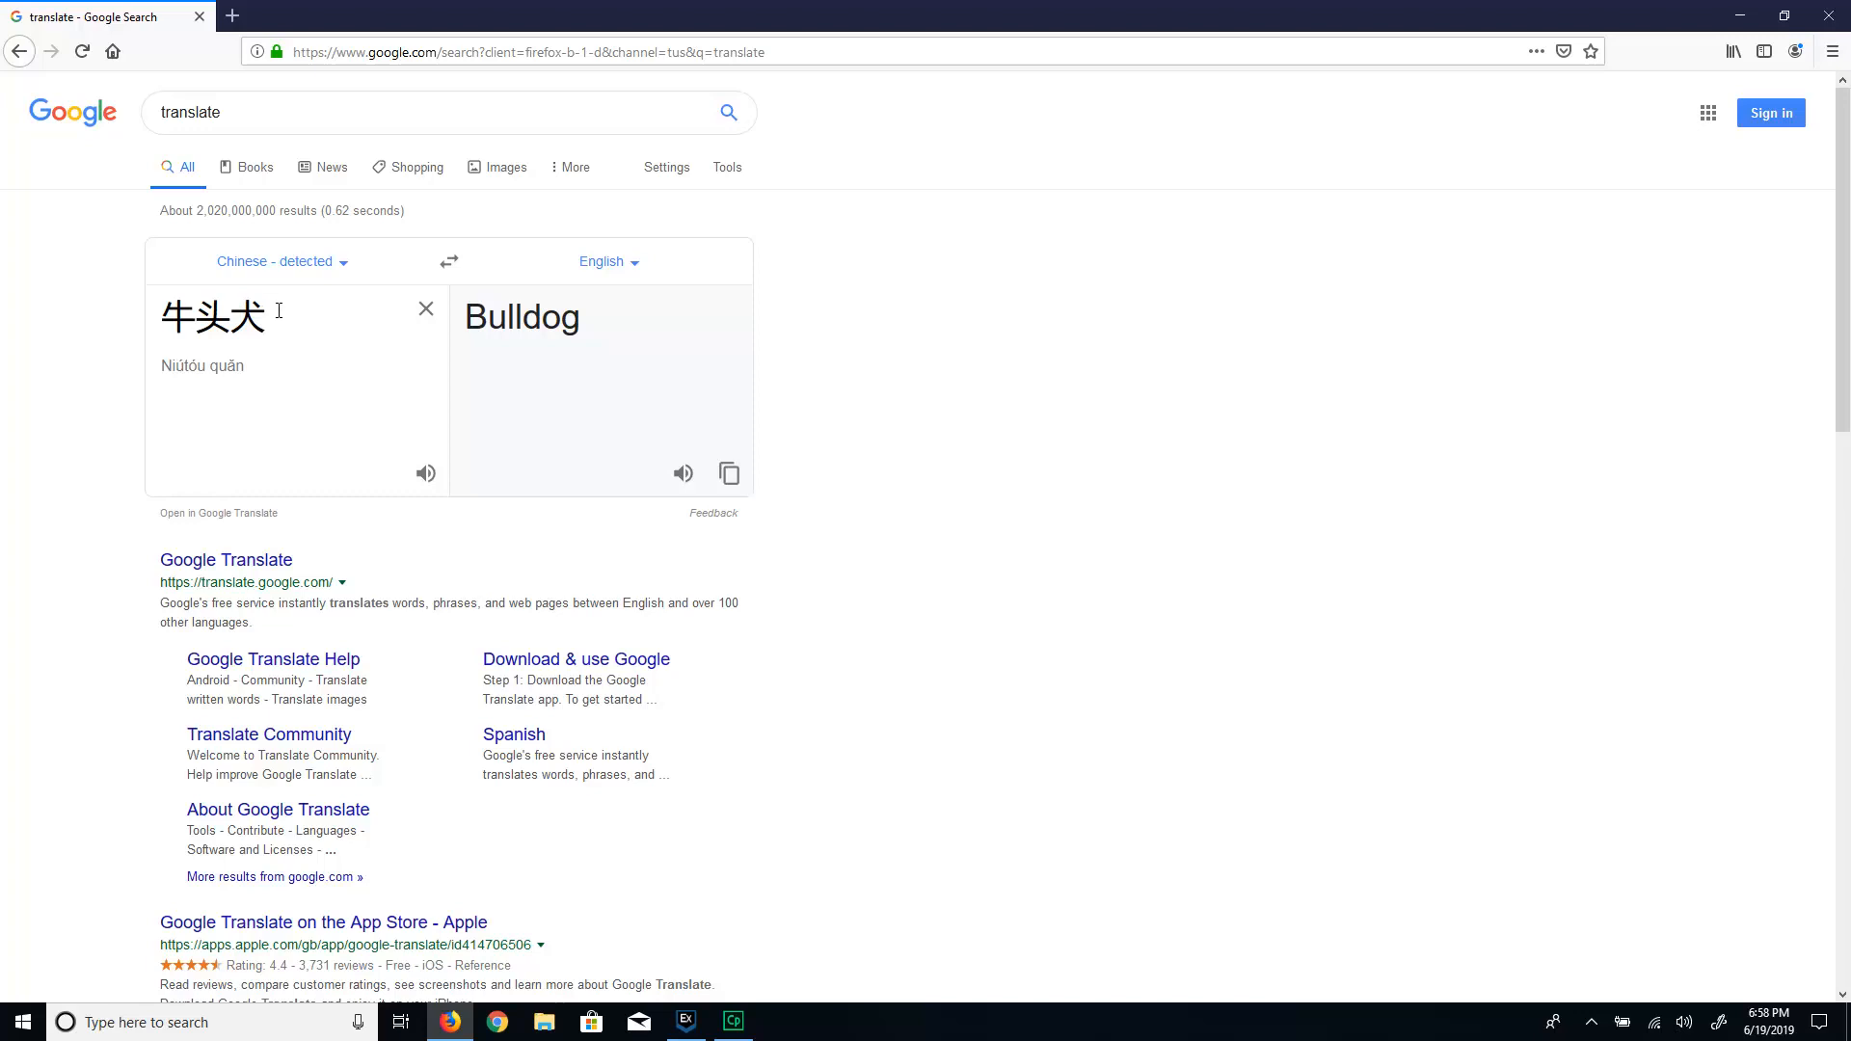
Step: Copy 牛头犬 from the translator and filter the evidence in Magnet AXIOM Examine by that search term
left_click_drag(279, 311, 173, 313)
right_click(196, 318)
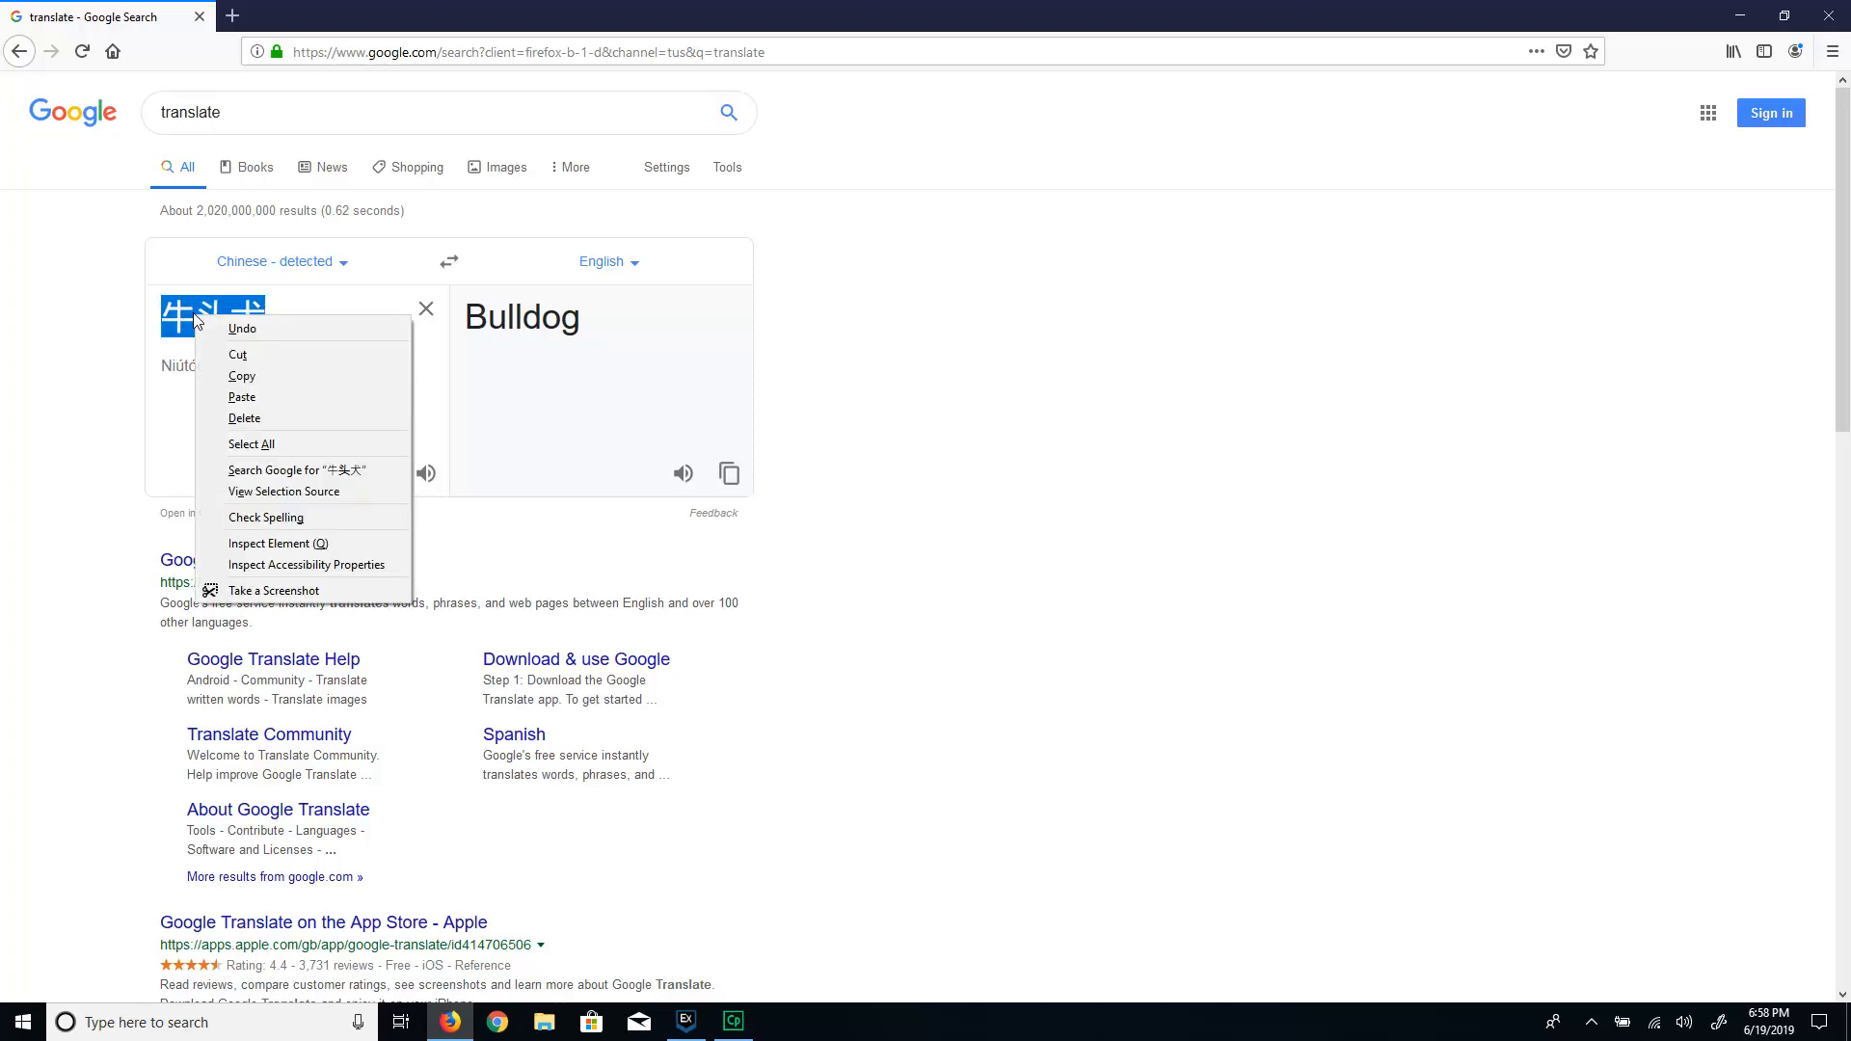
left_click(247, 377)
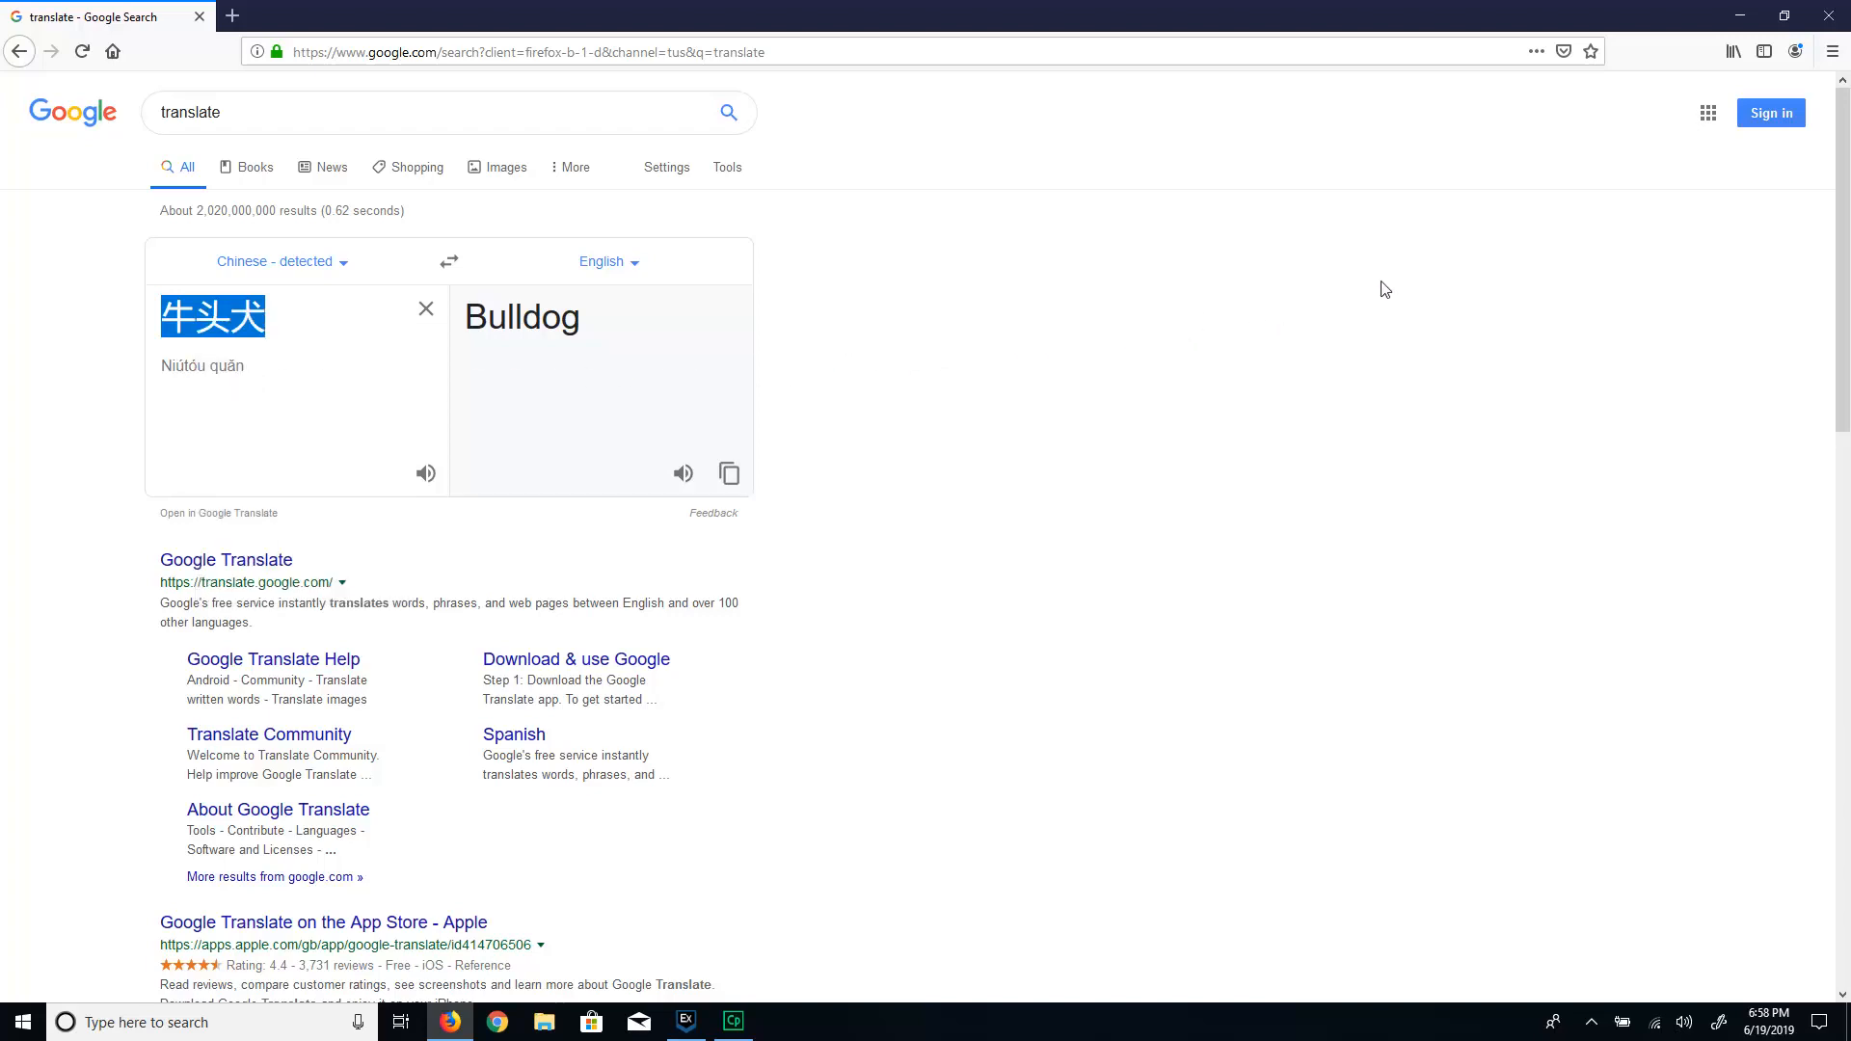
left_click(1747, 15)
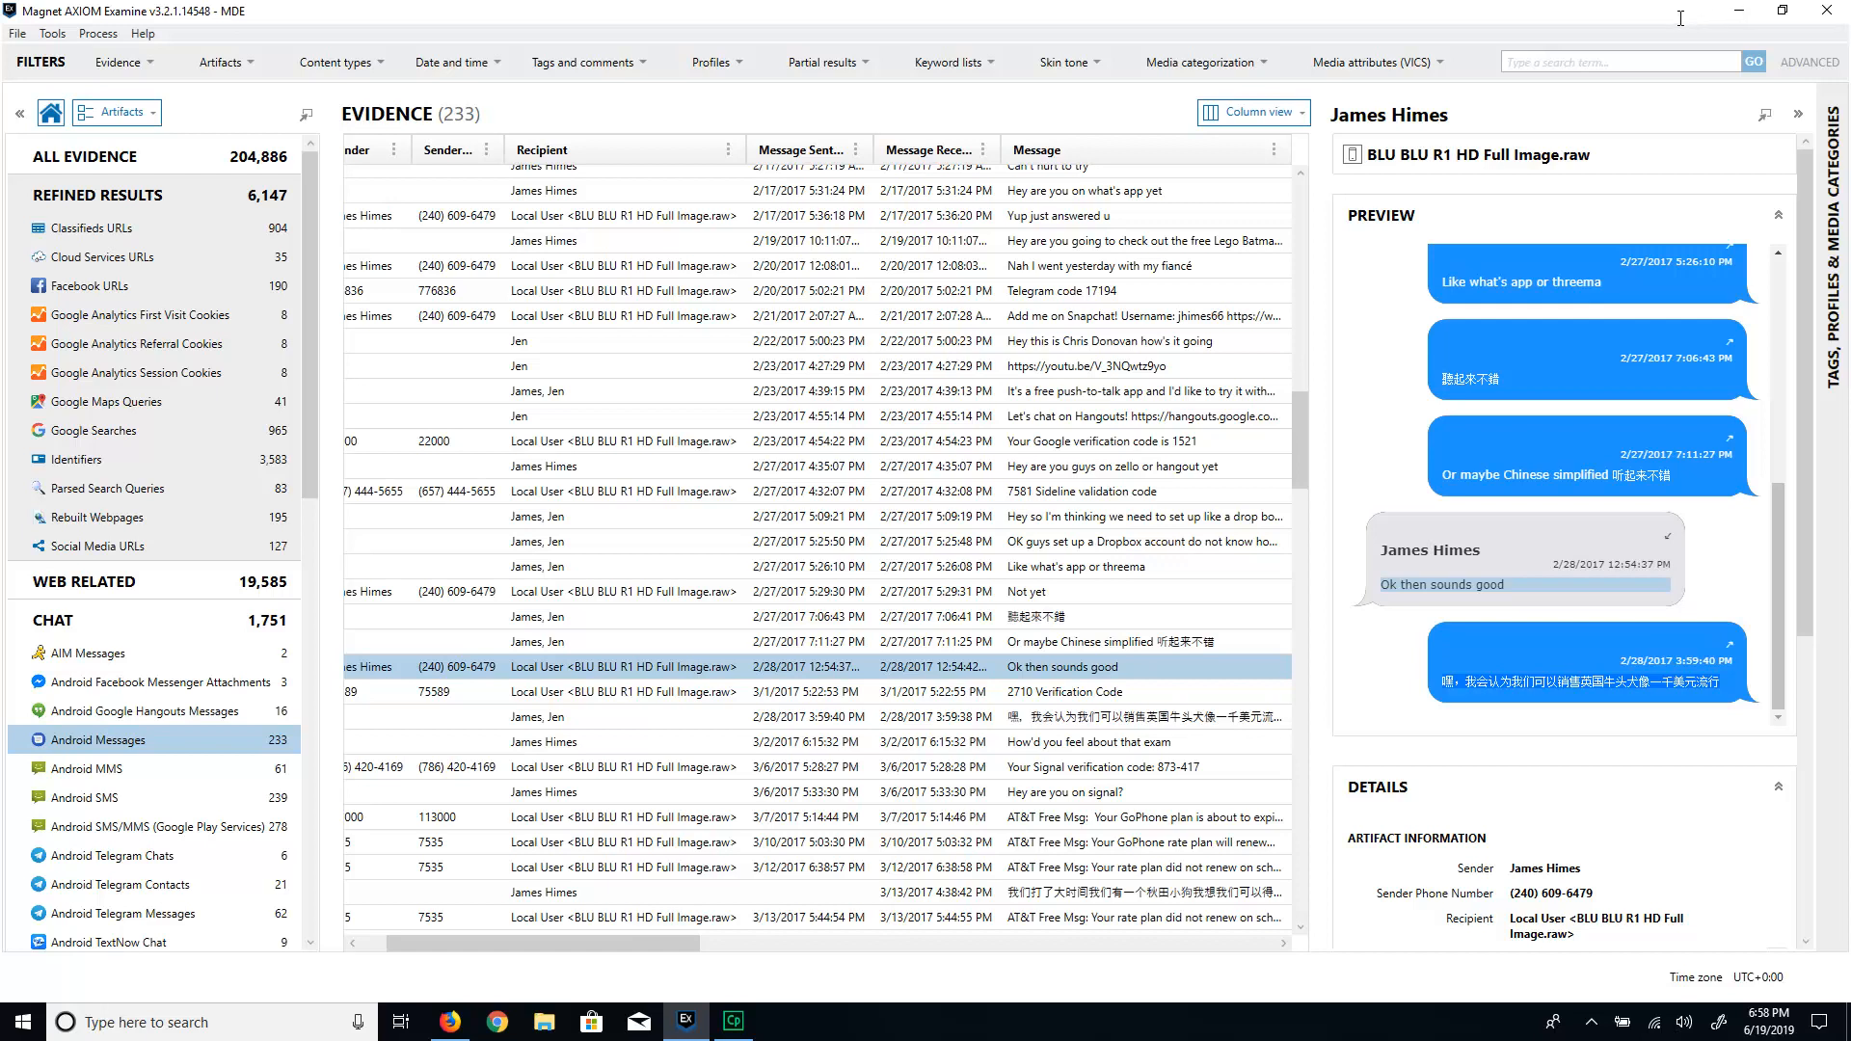
left_click(1637, 60)
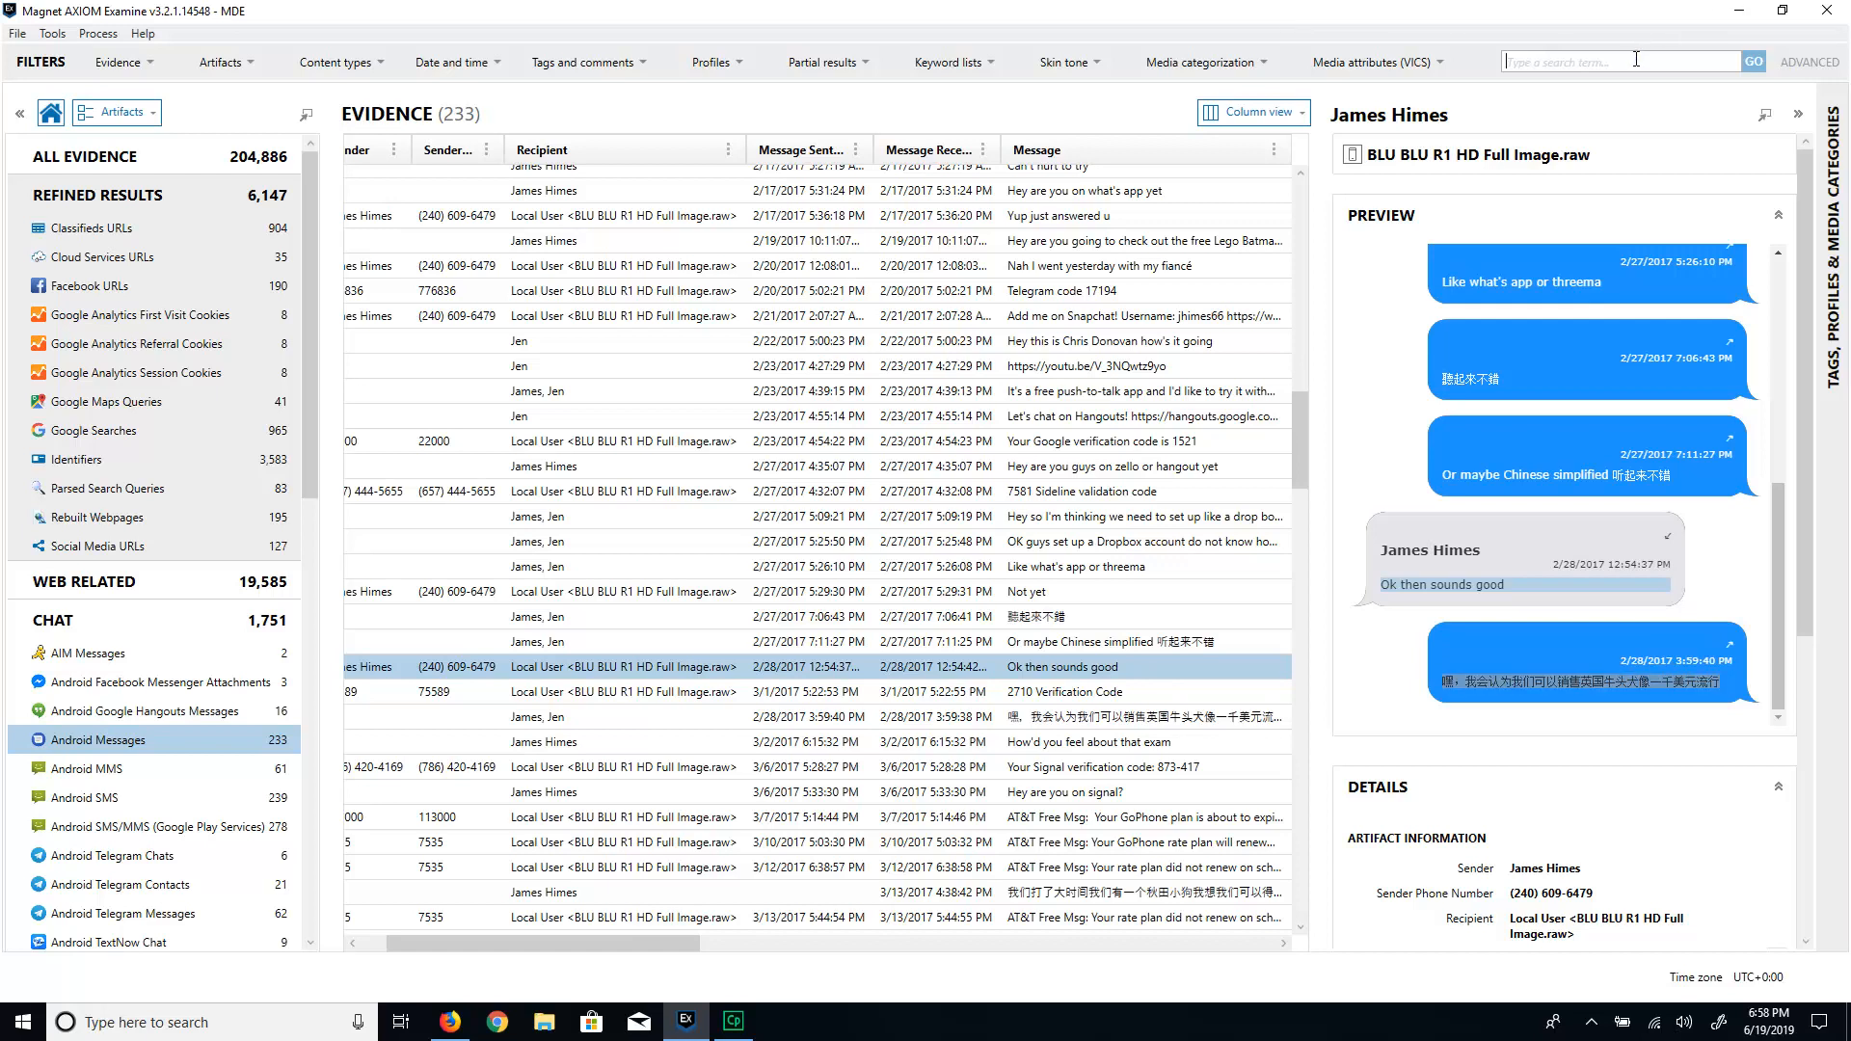
right_click(1637, 62)
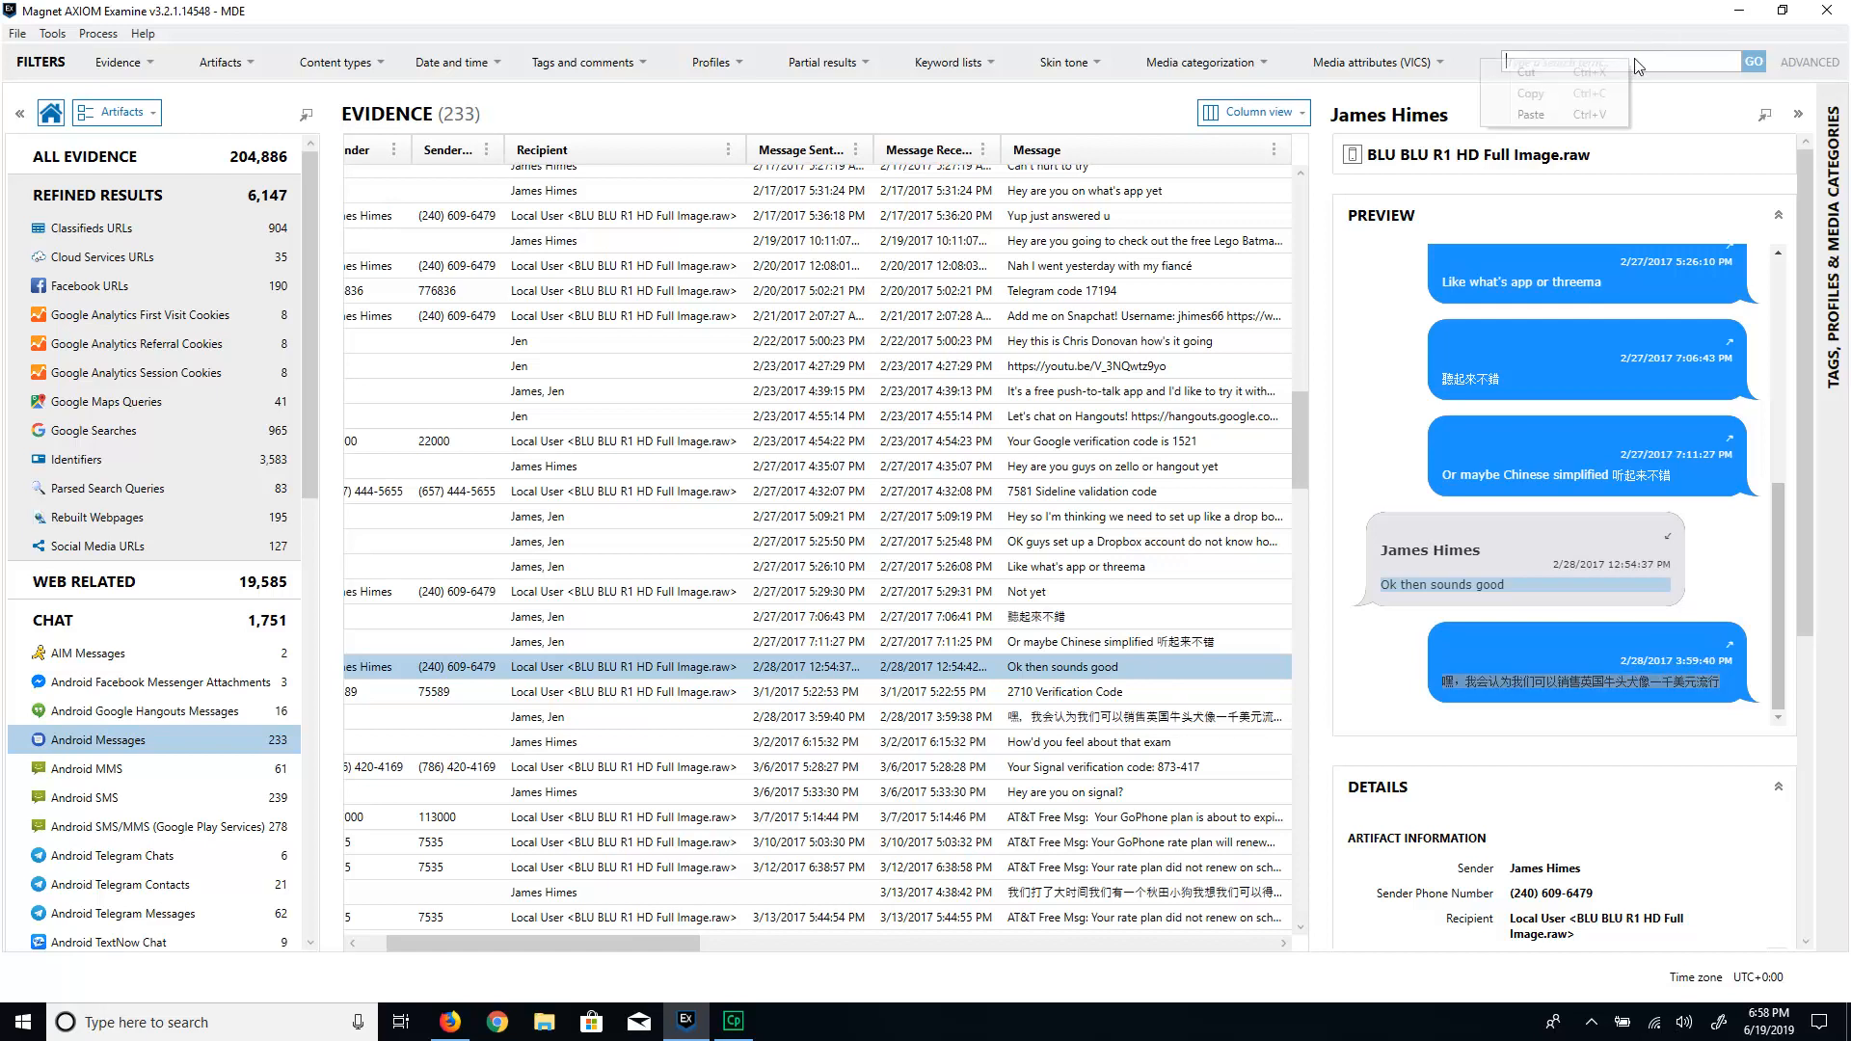
left_click(1539, 115)
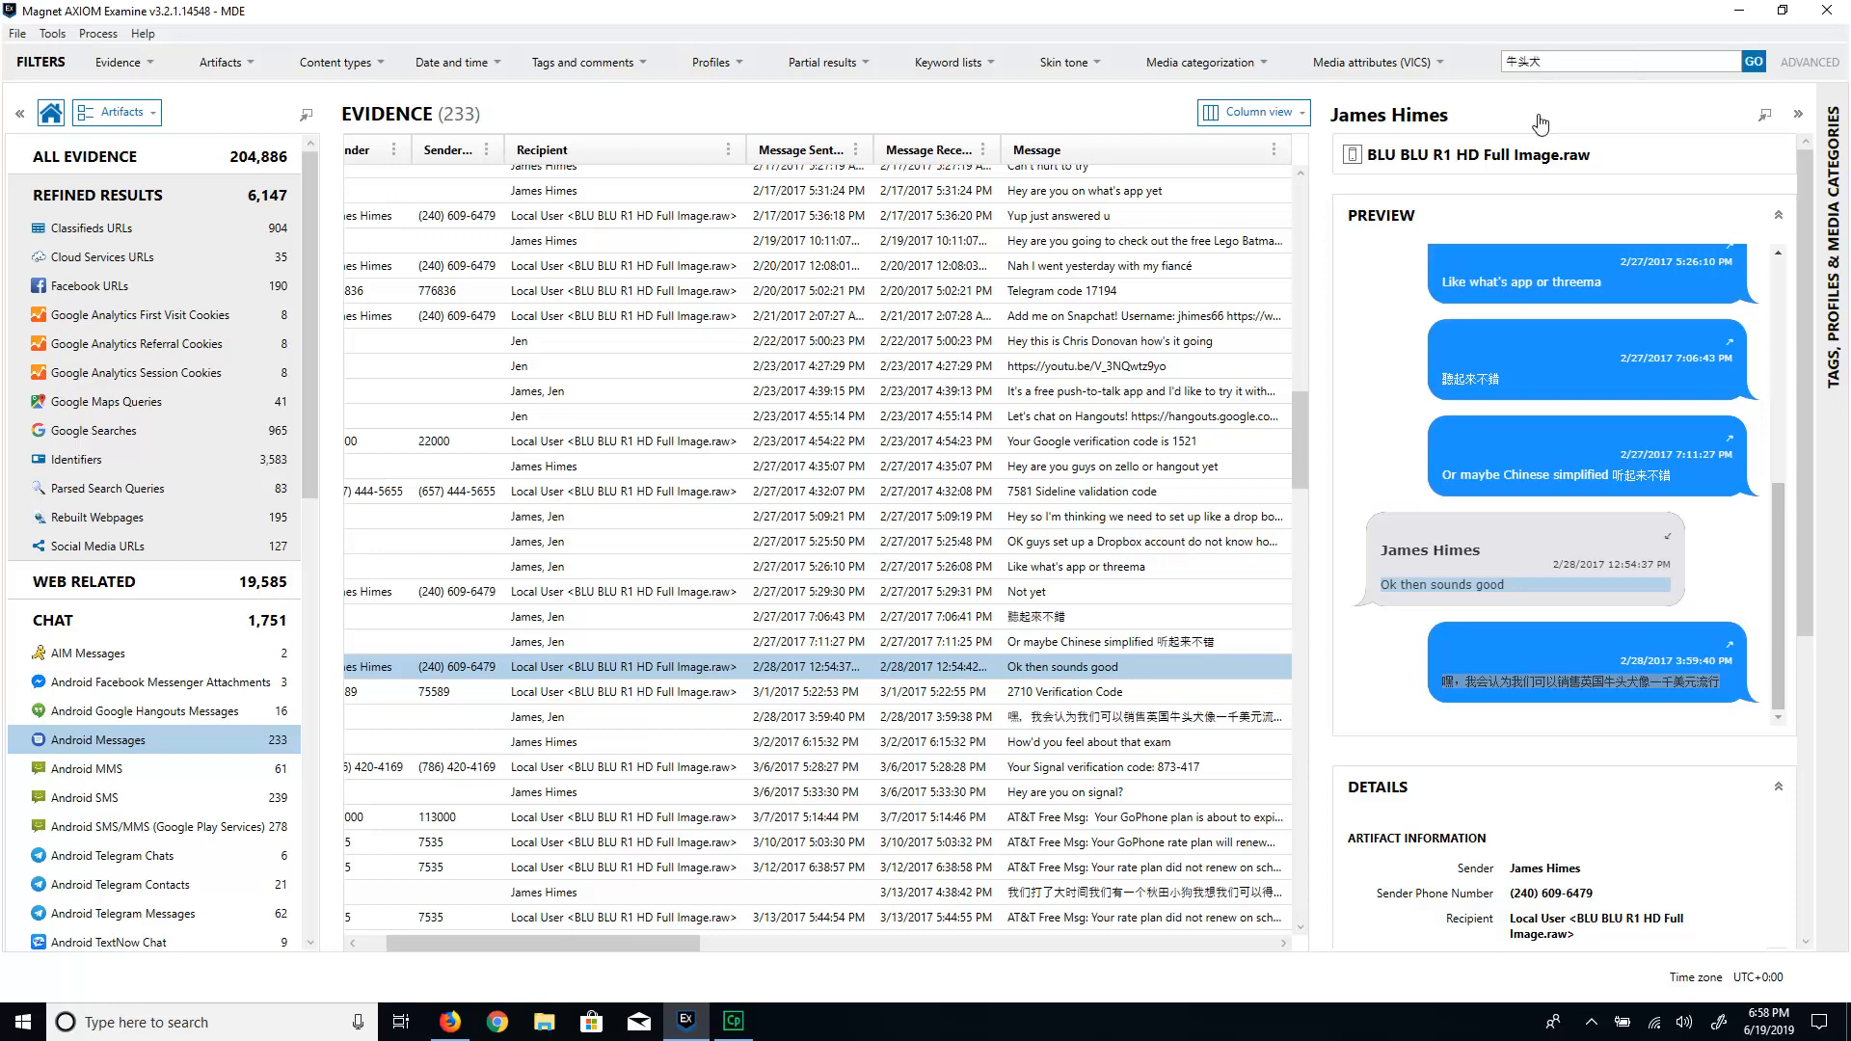
left_click(1749, 64)
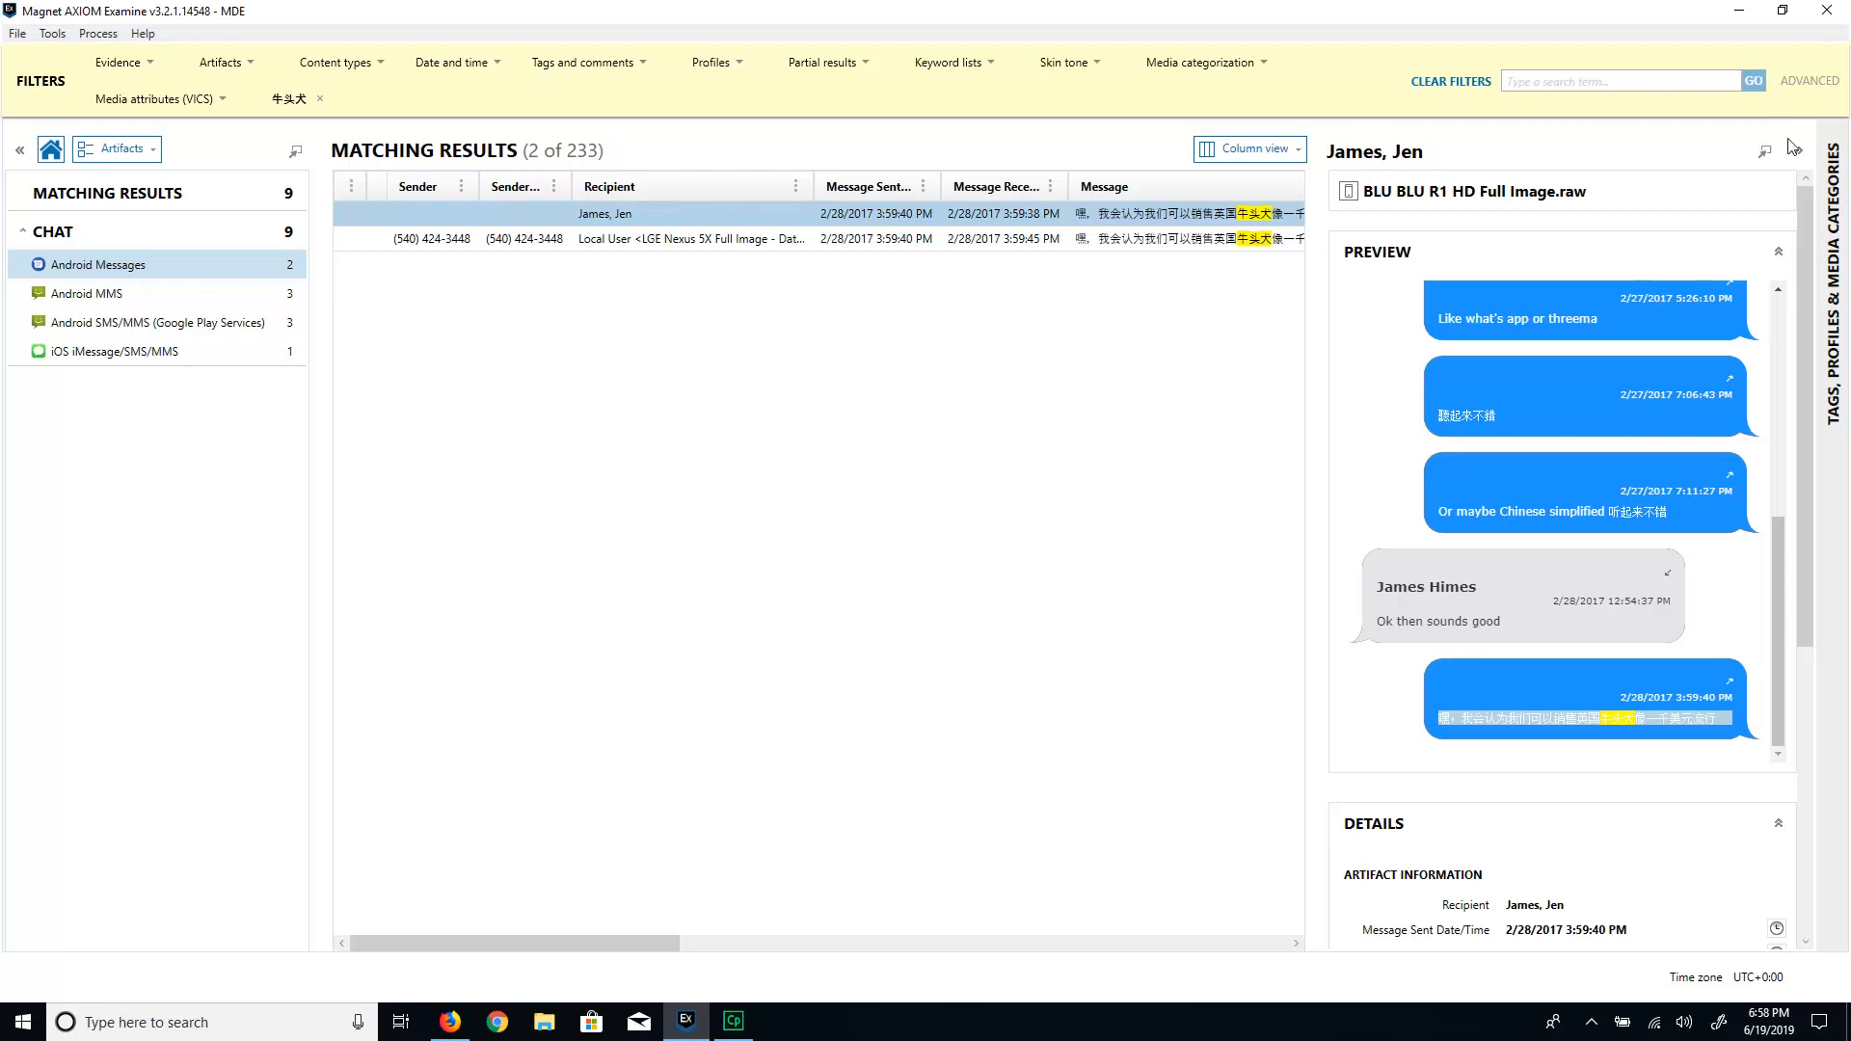
Step: Examine the source database paths of the first matching Android Messages and Android MMS results
scroll(1803, 379, "down", 5)
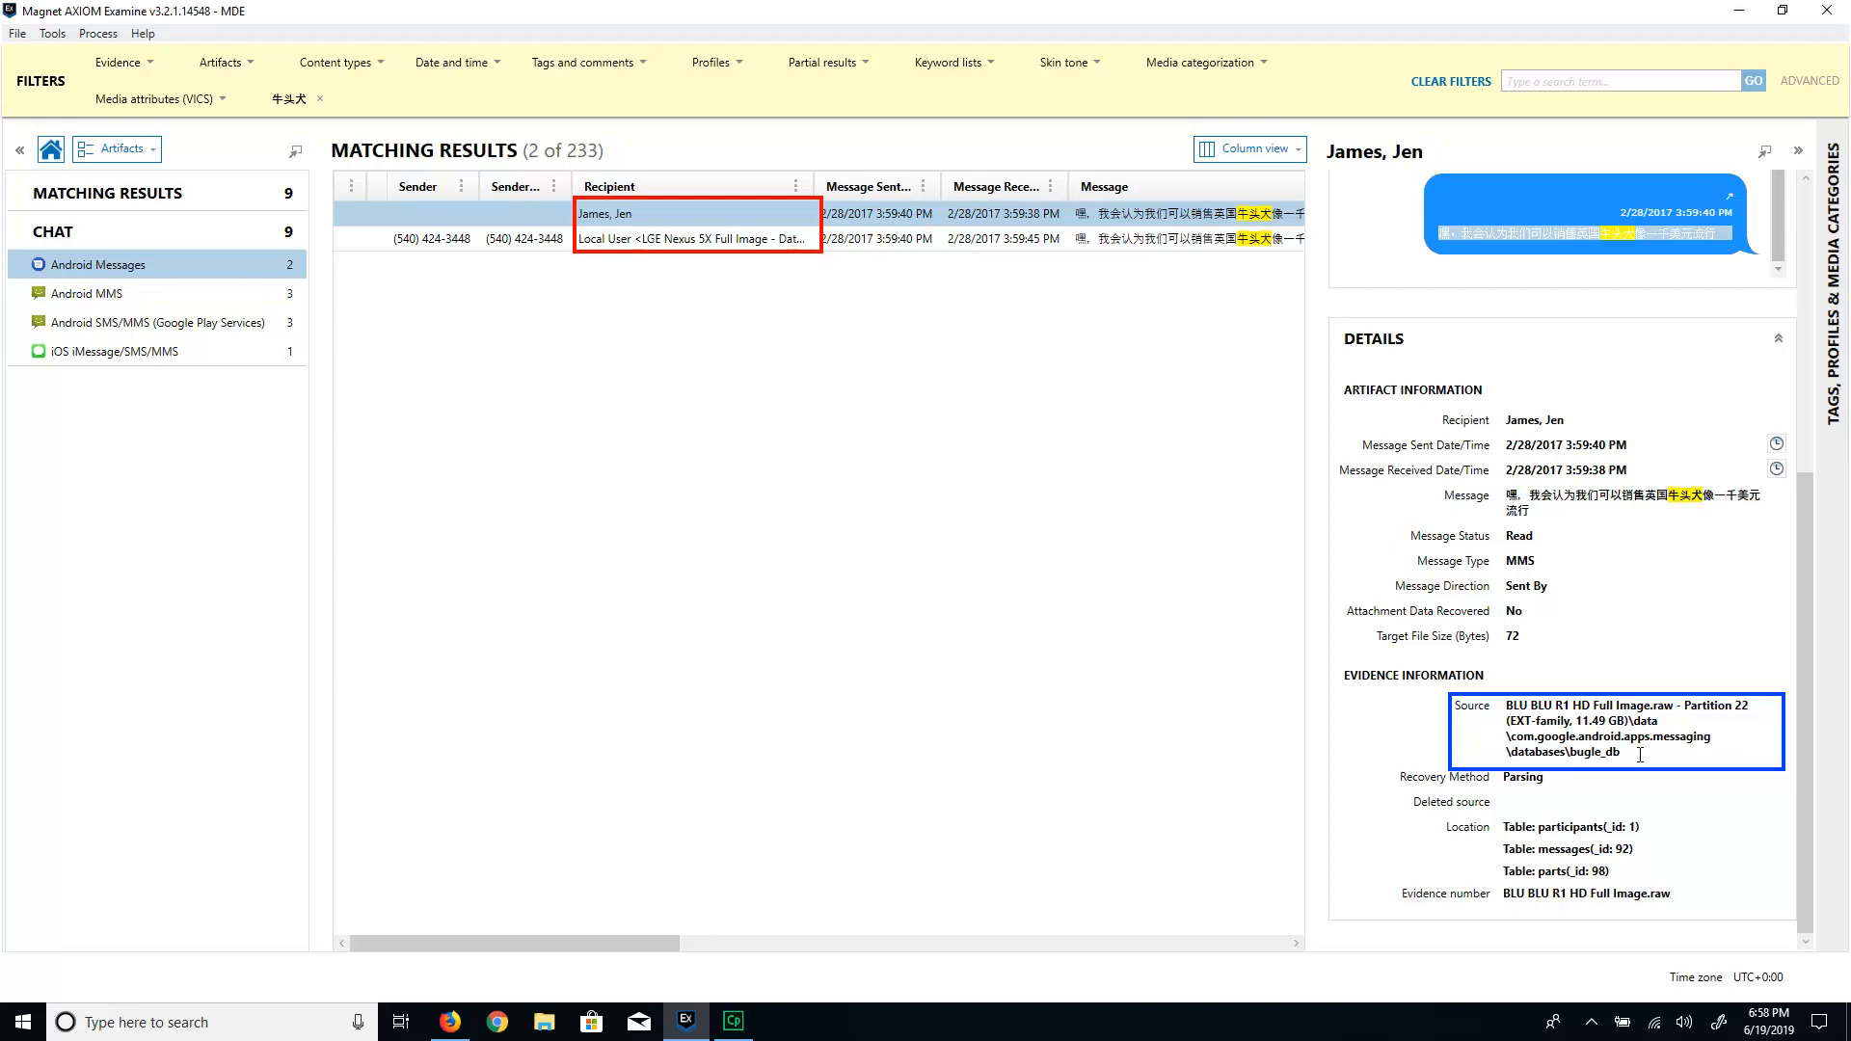
left_click_drag(1640, 755, 1456, 701)
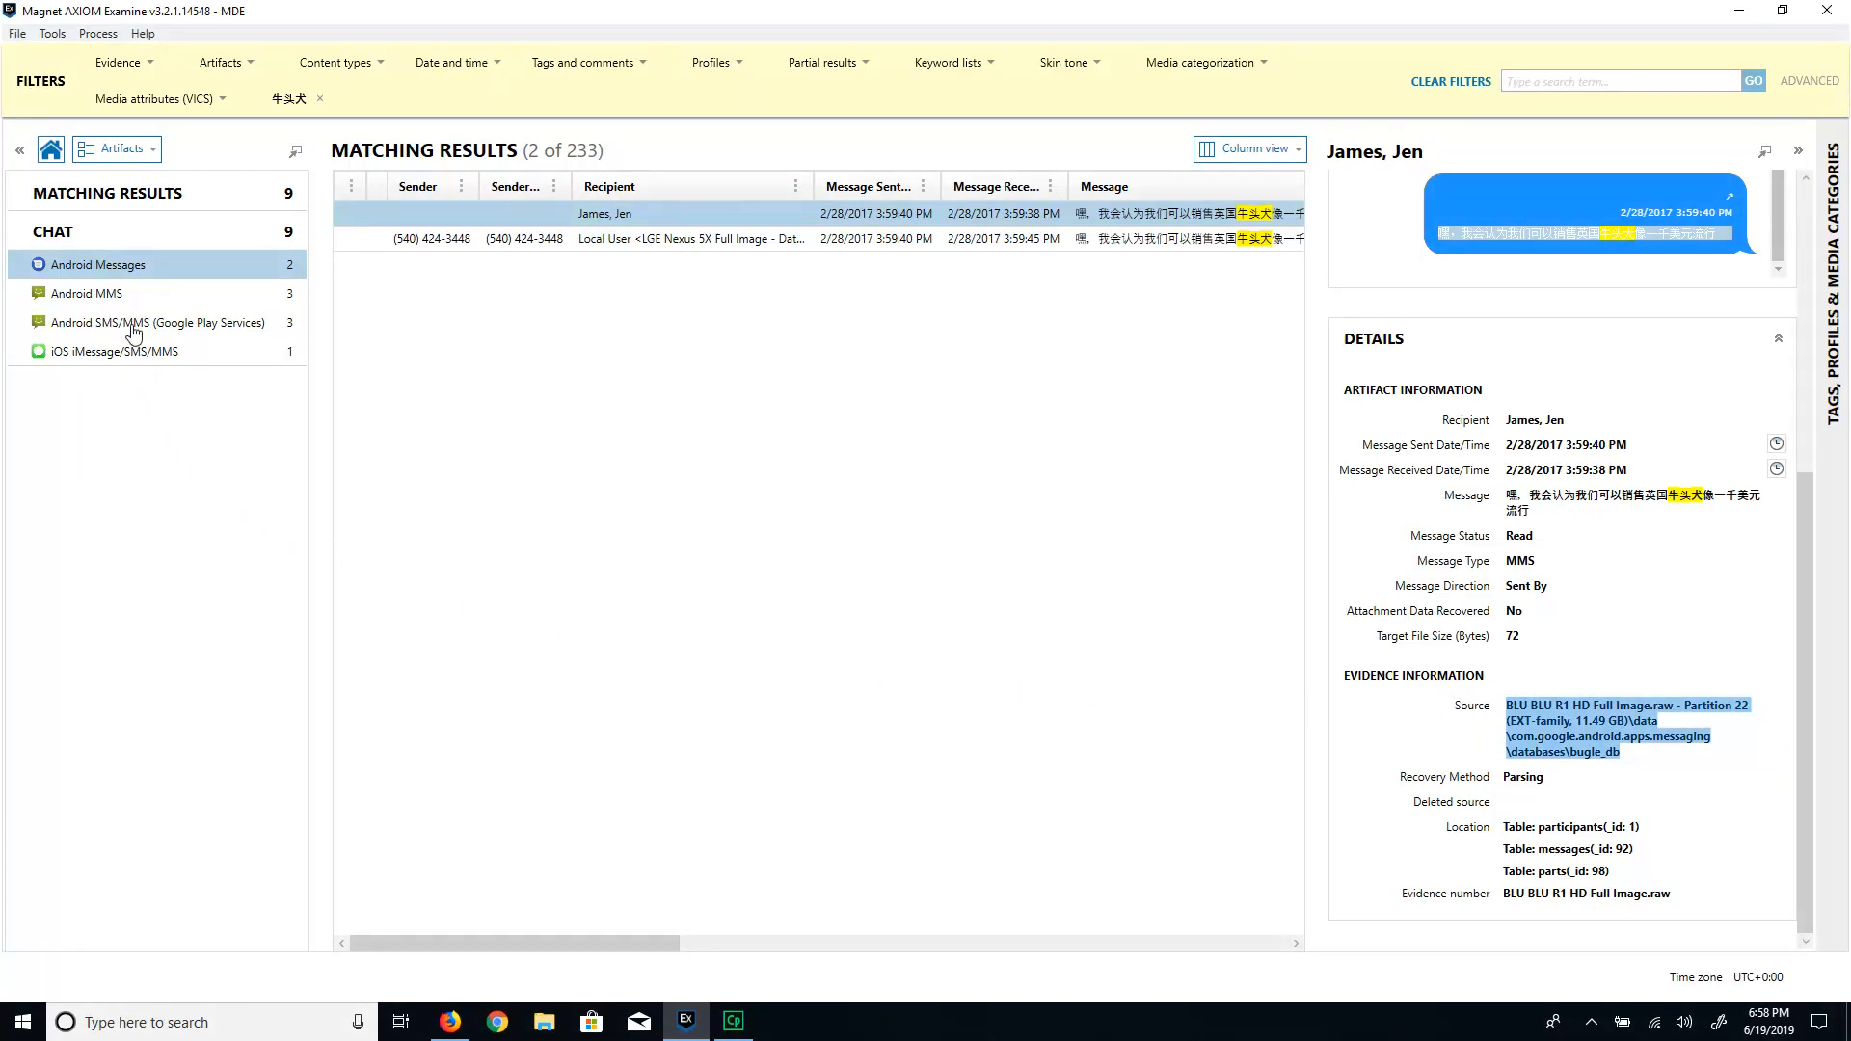
left_click(132, 295)
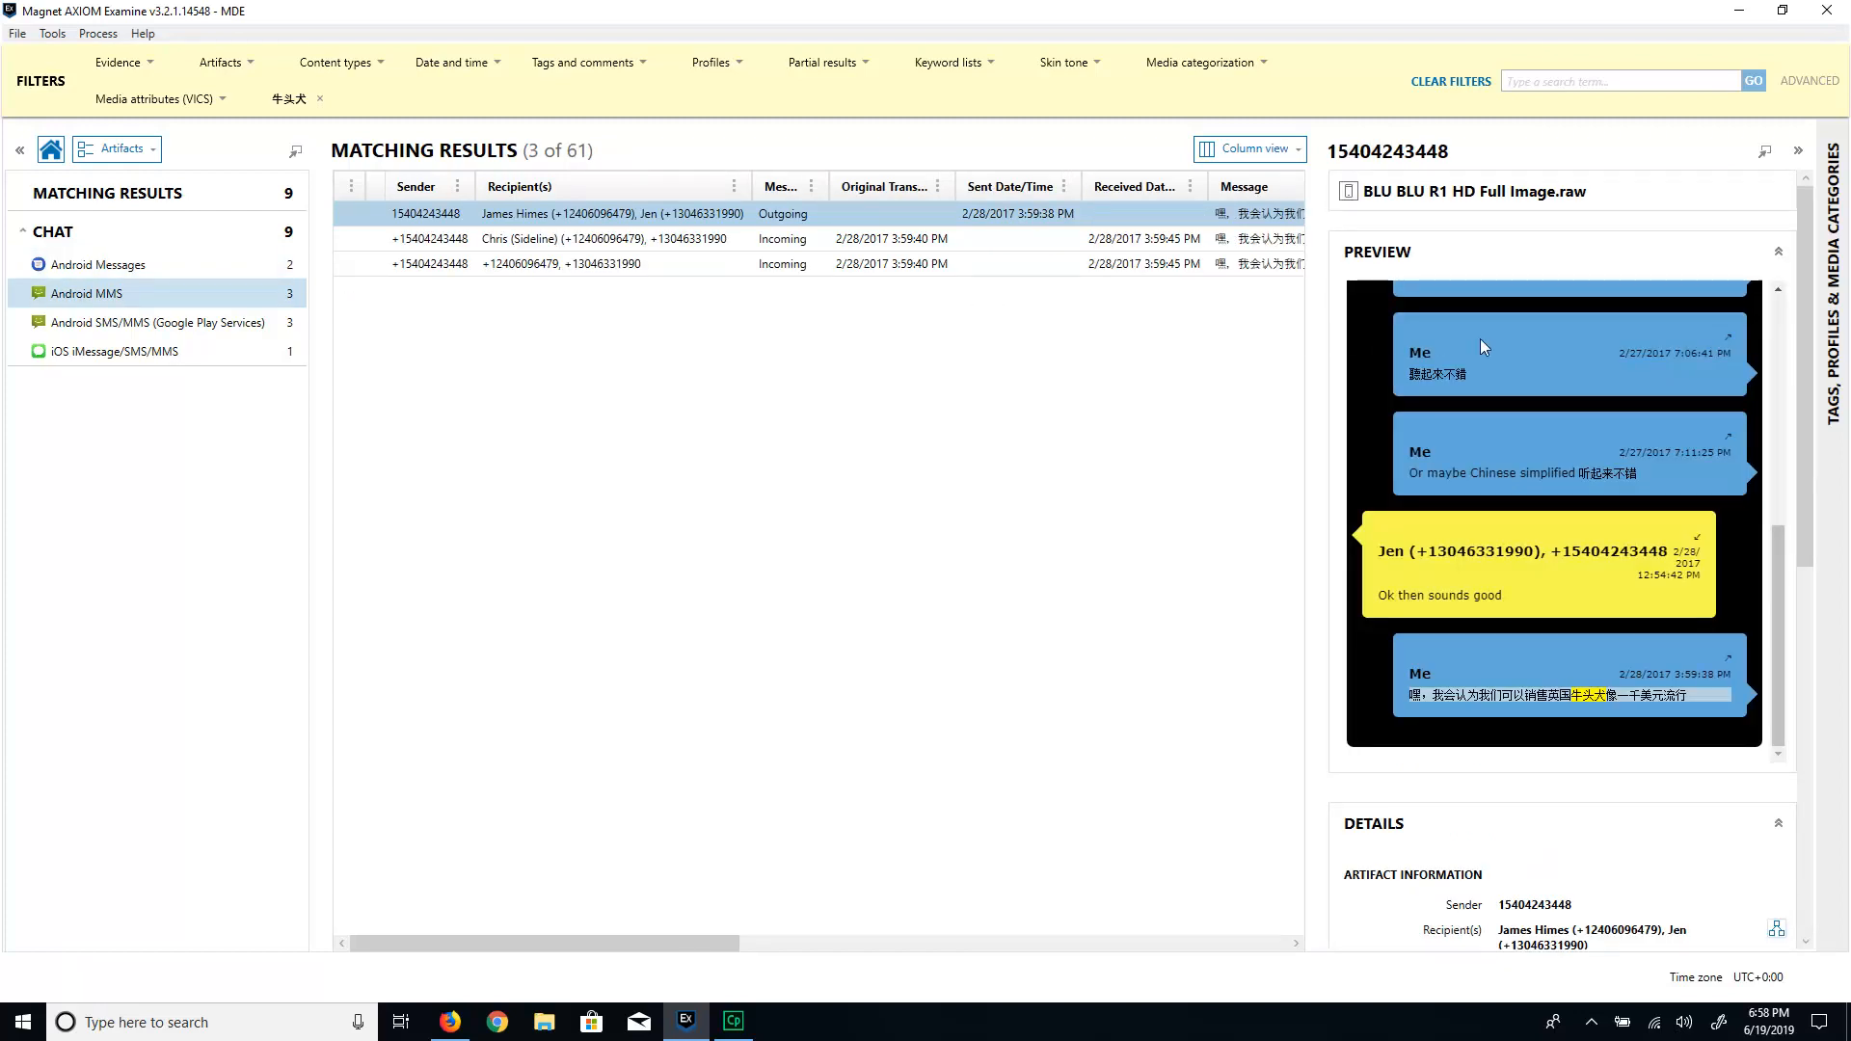
left_click_drag(1807, 448, 1818, 729)
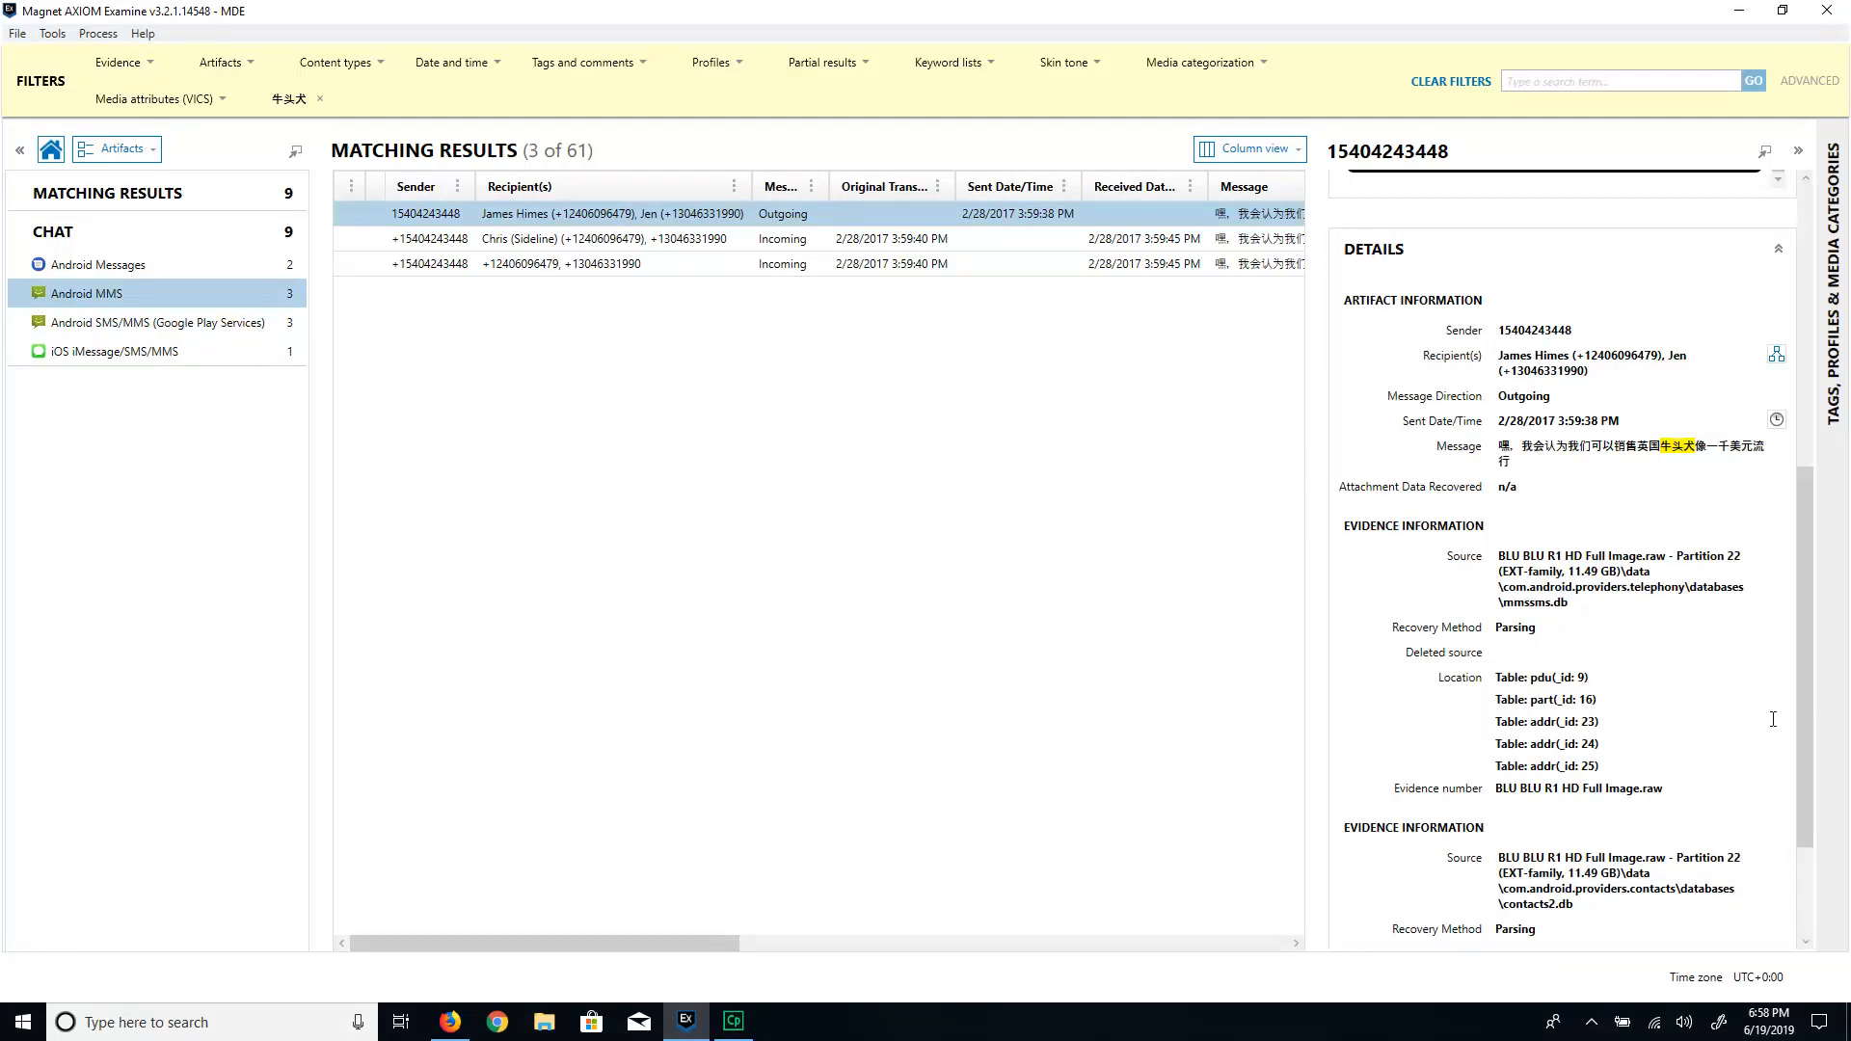
left_click_drag(1571, 601, 1446, 556)
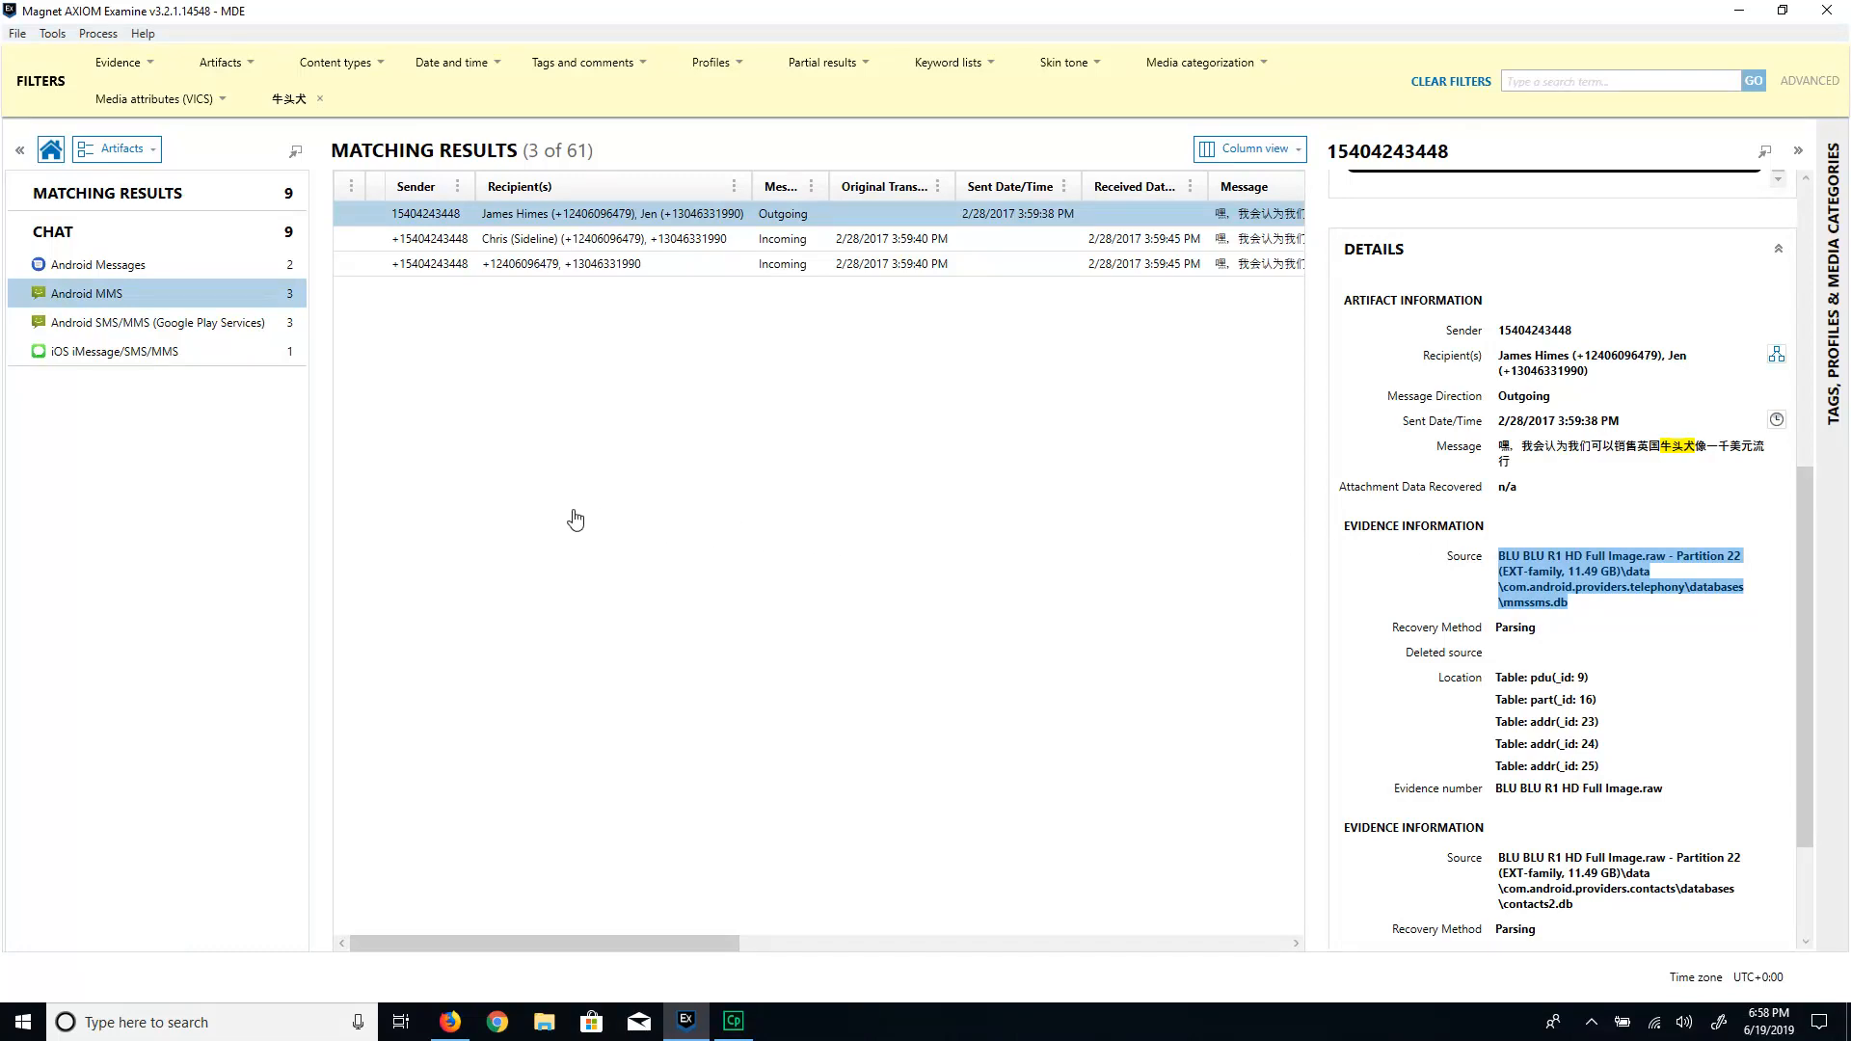
Step: Examine the source paths of the first Android SMS/MMS (Google Play Services) match and the iOS iMessage/SMS/MMS match
left_click(89, 324)
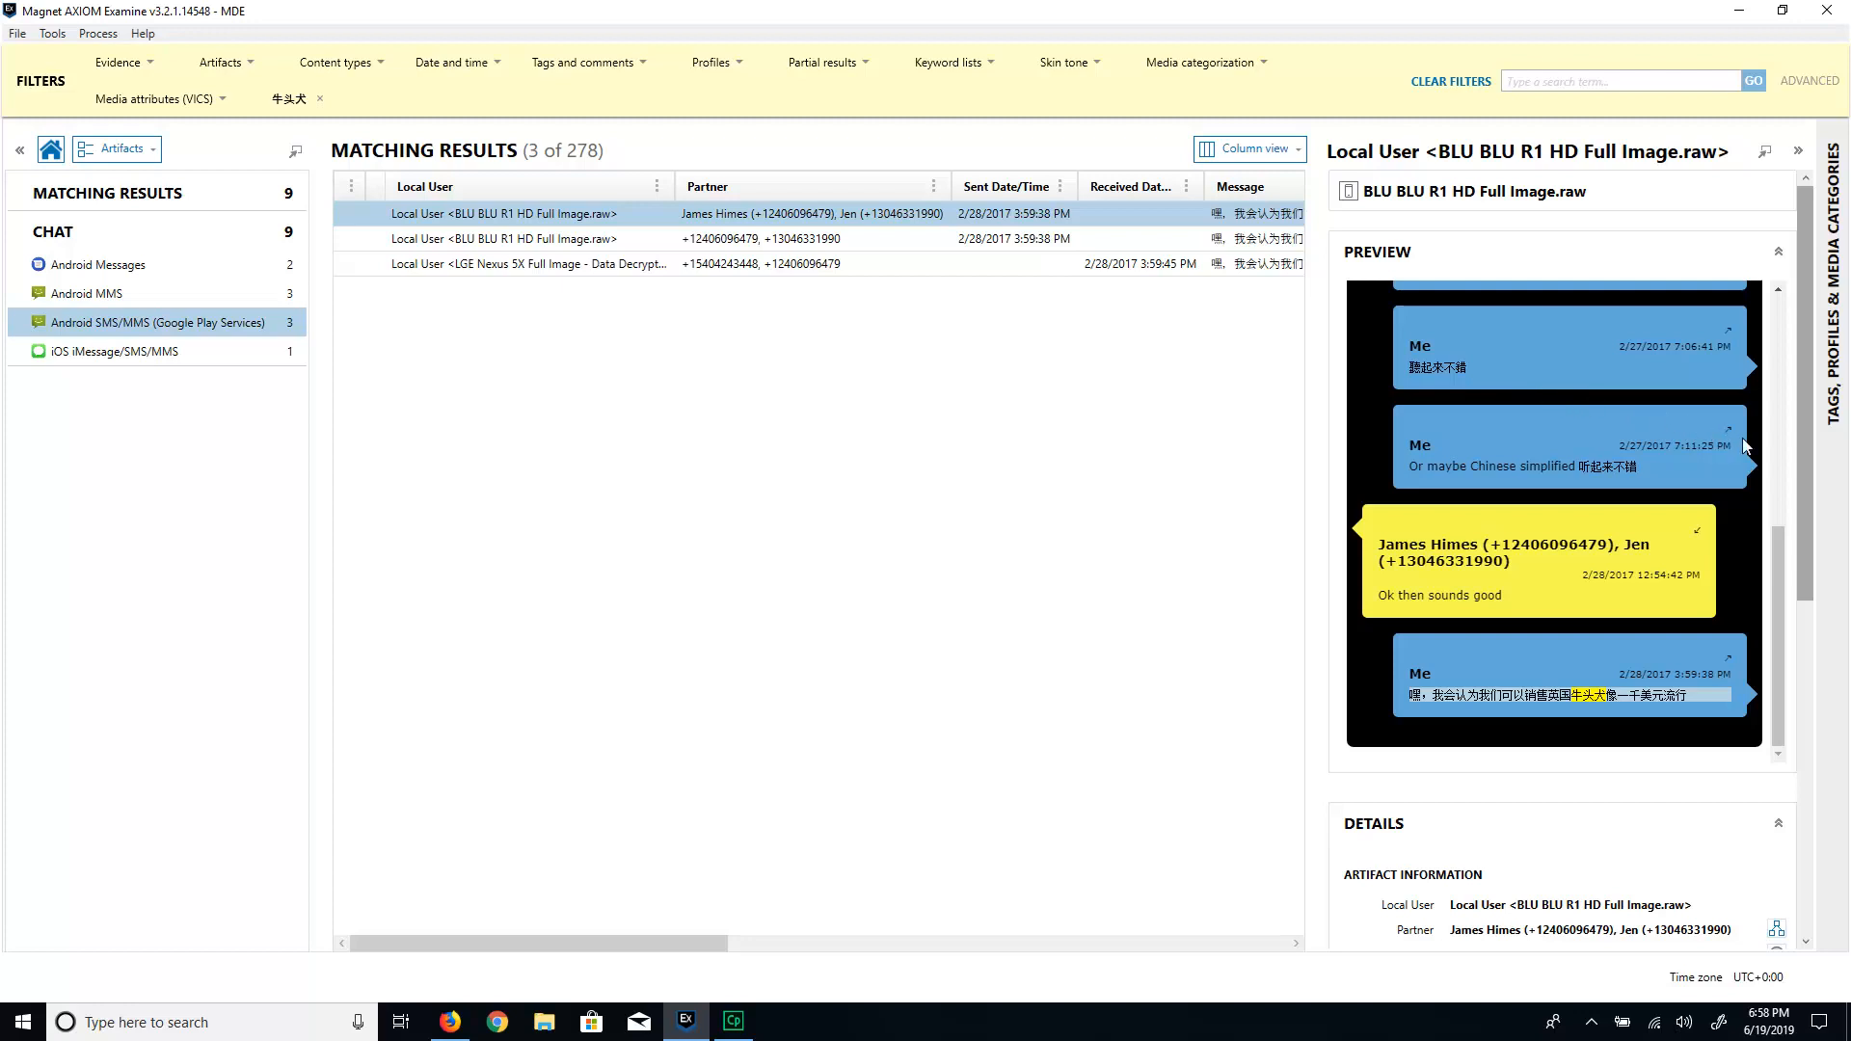
left_click_drag(1813, 505, 1816, 704)
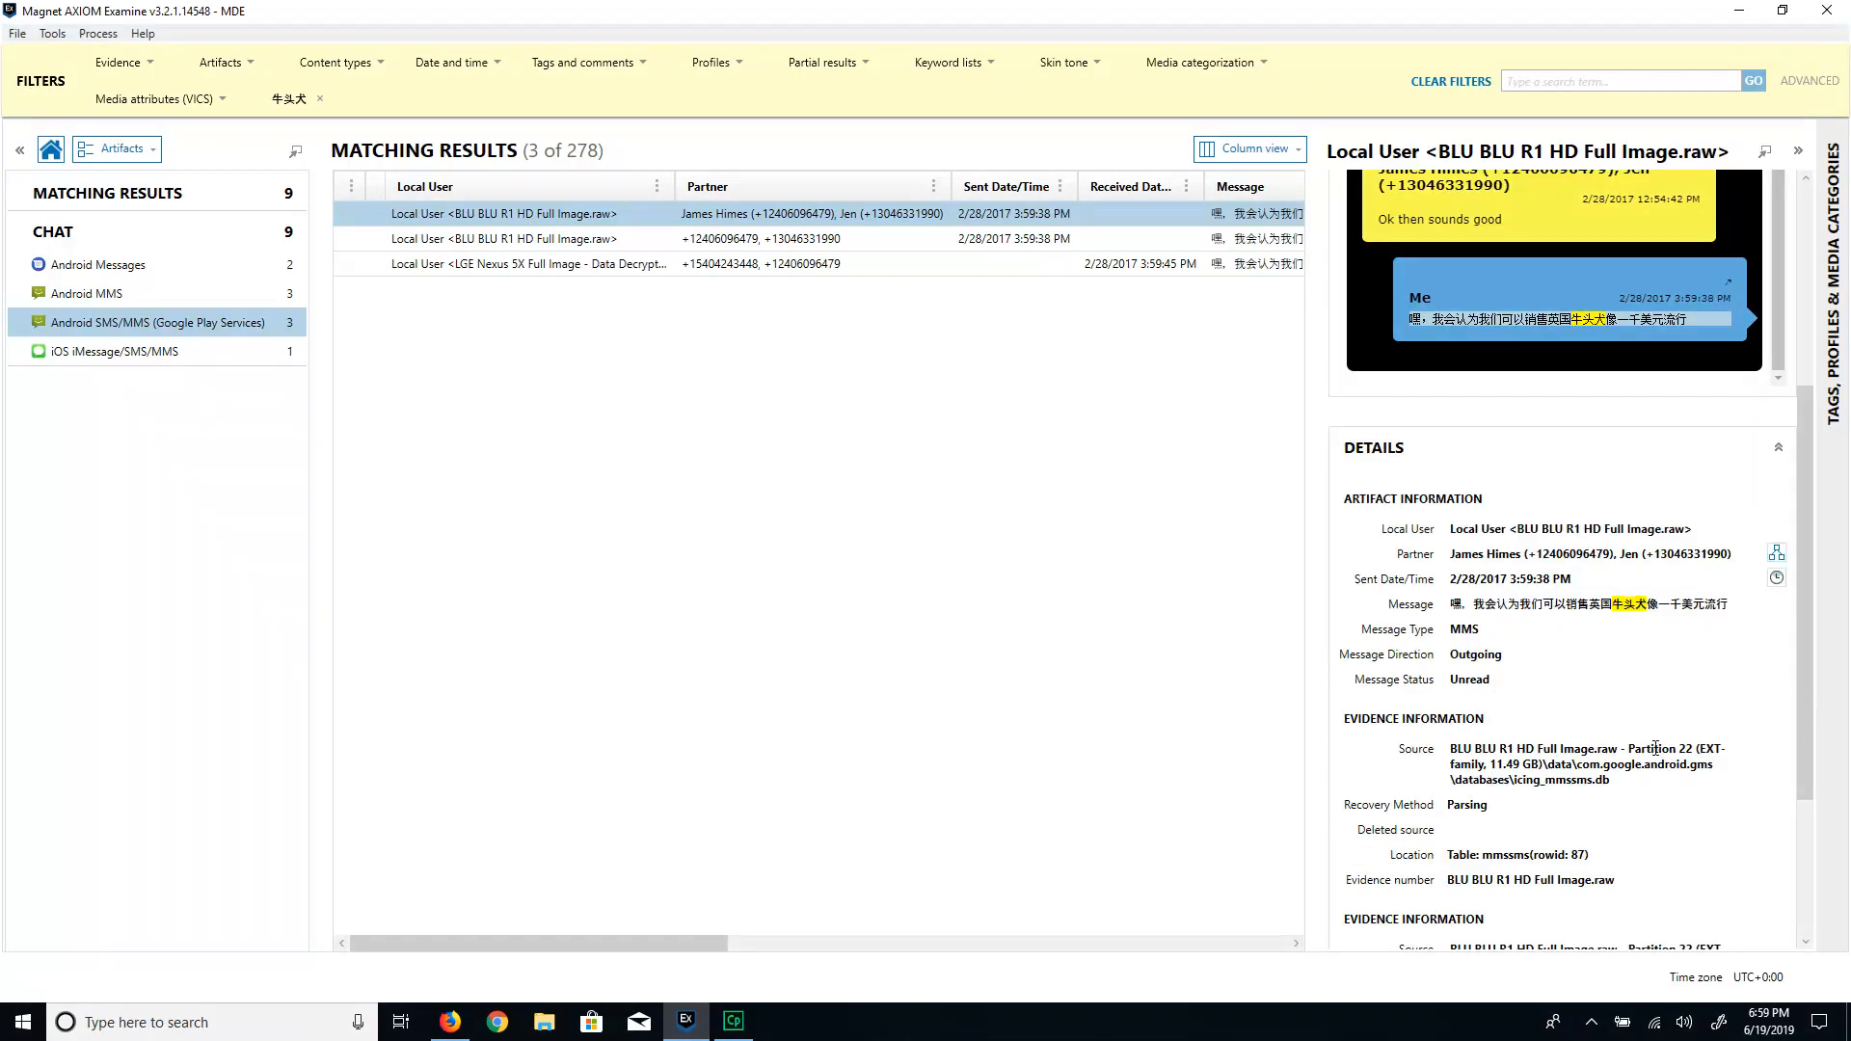
left_click_drag(1643, 788, 1458, 745)
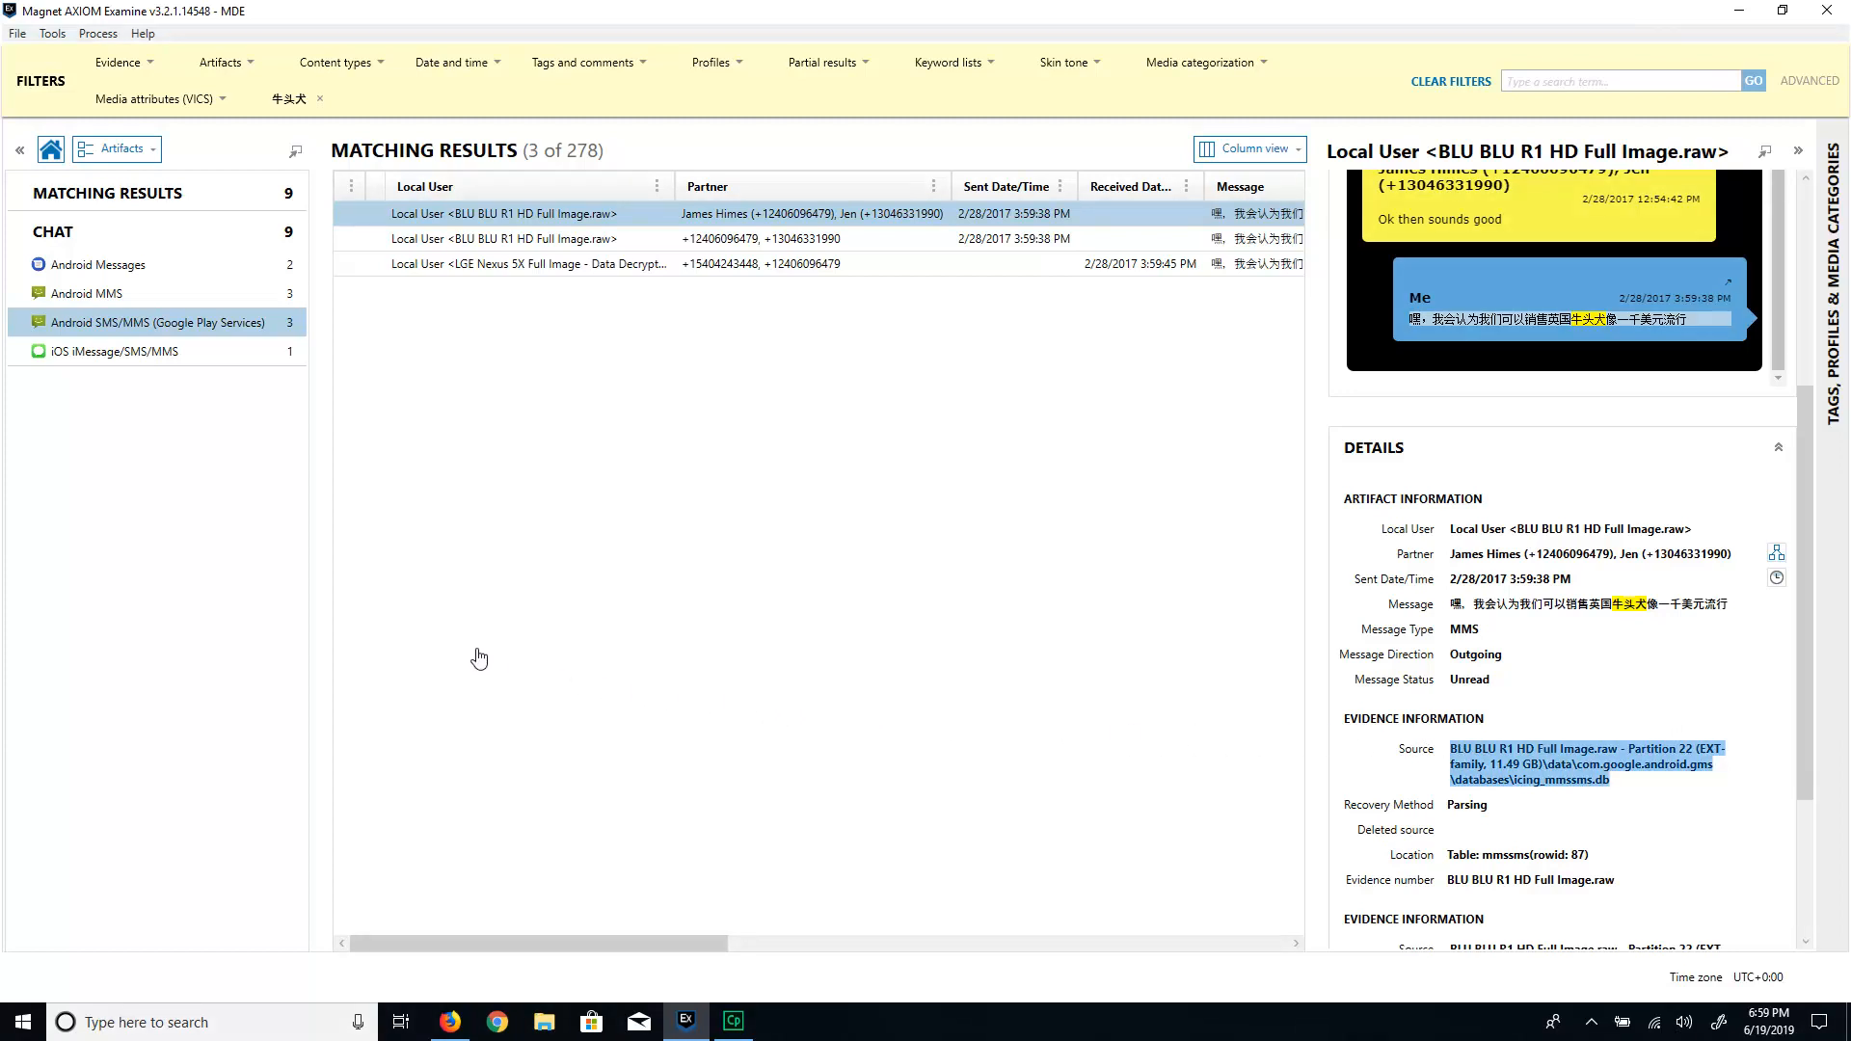
left_click(101, 355)
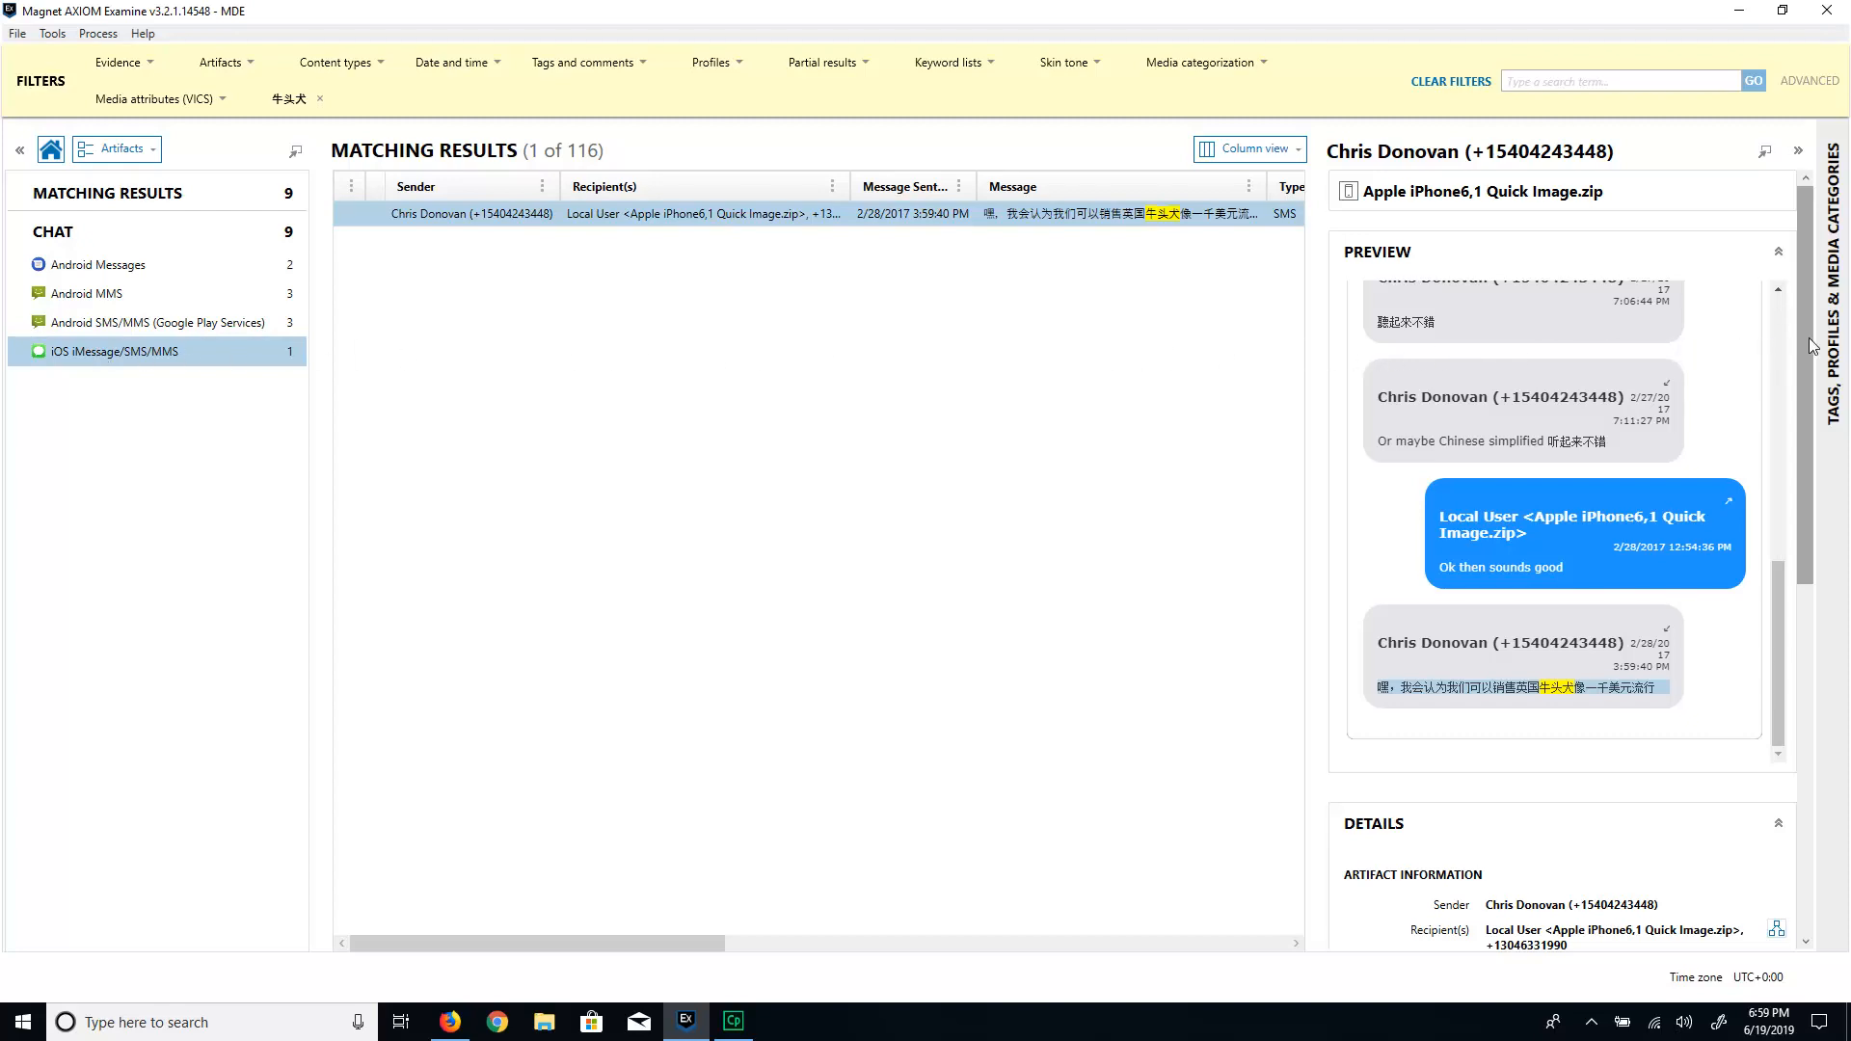
left_click_drag(1809, 337, 1793, 502)
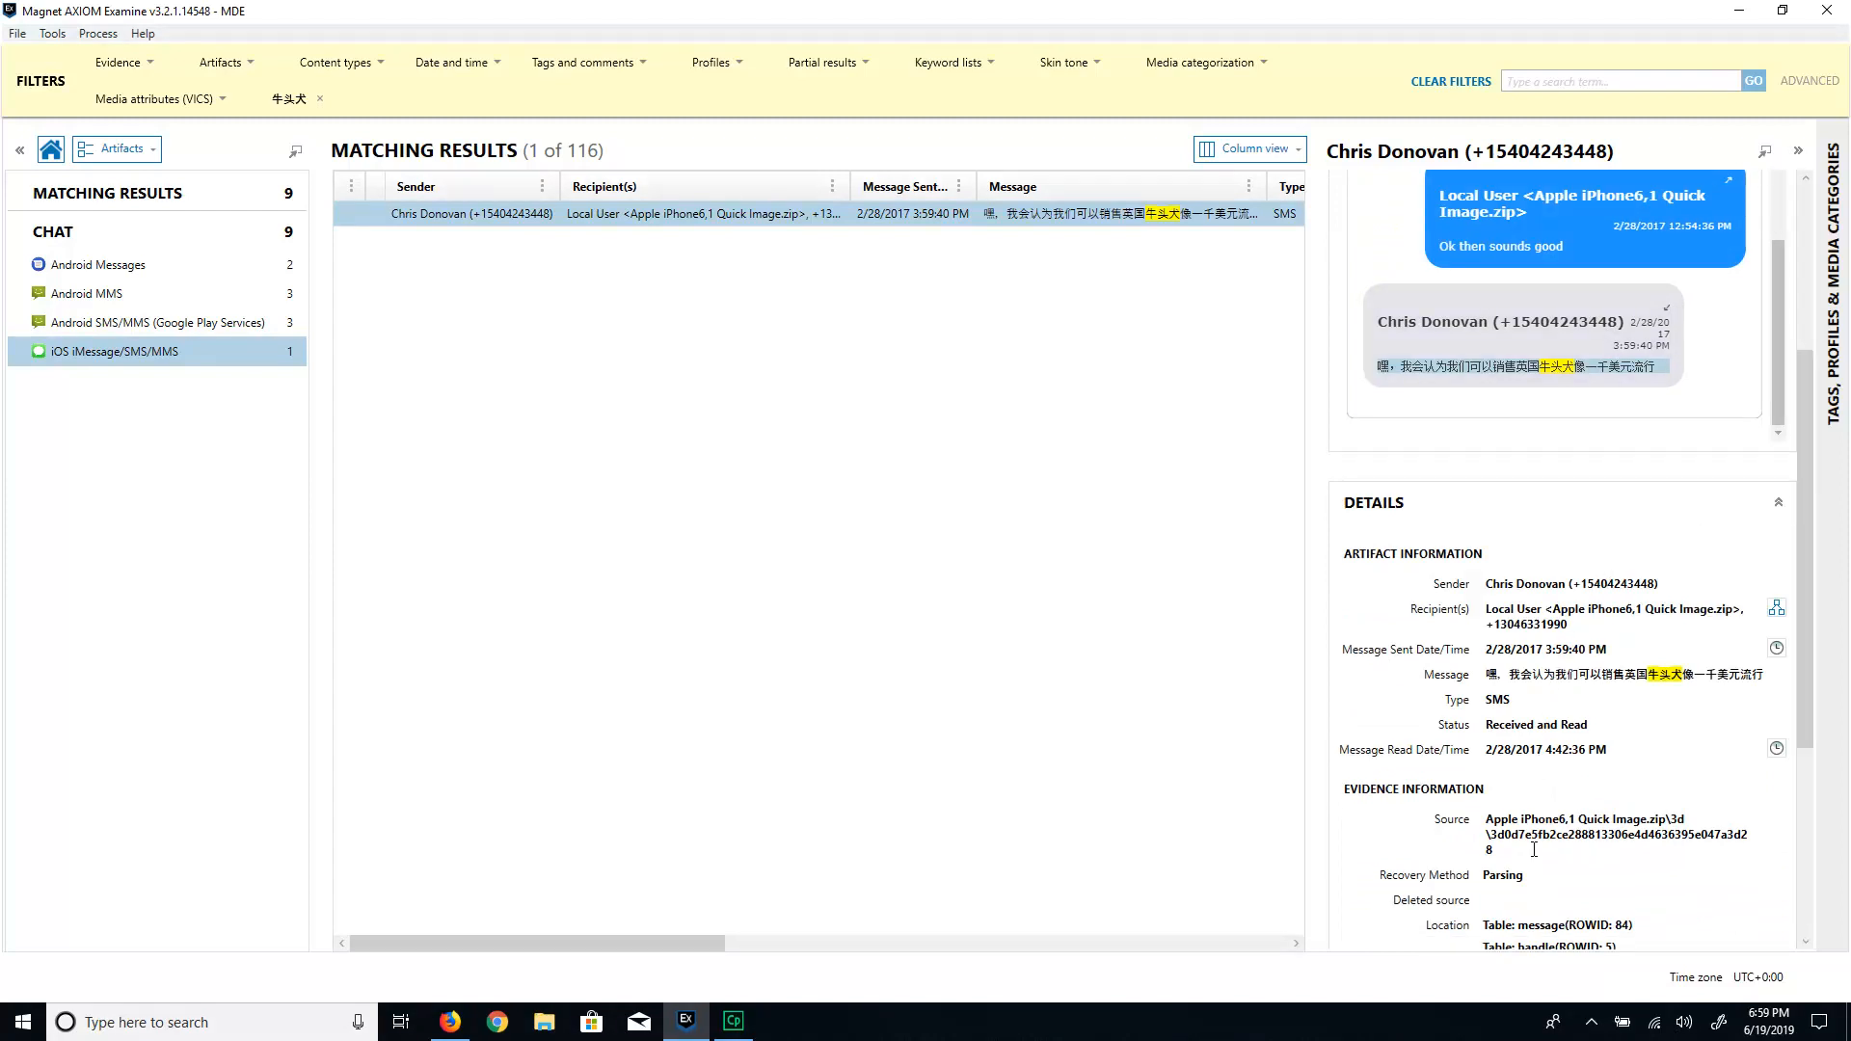
left_click_drag(1534, 849, 1467, 822)
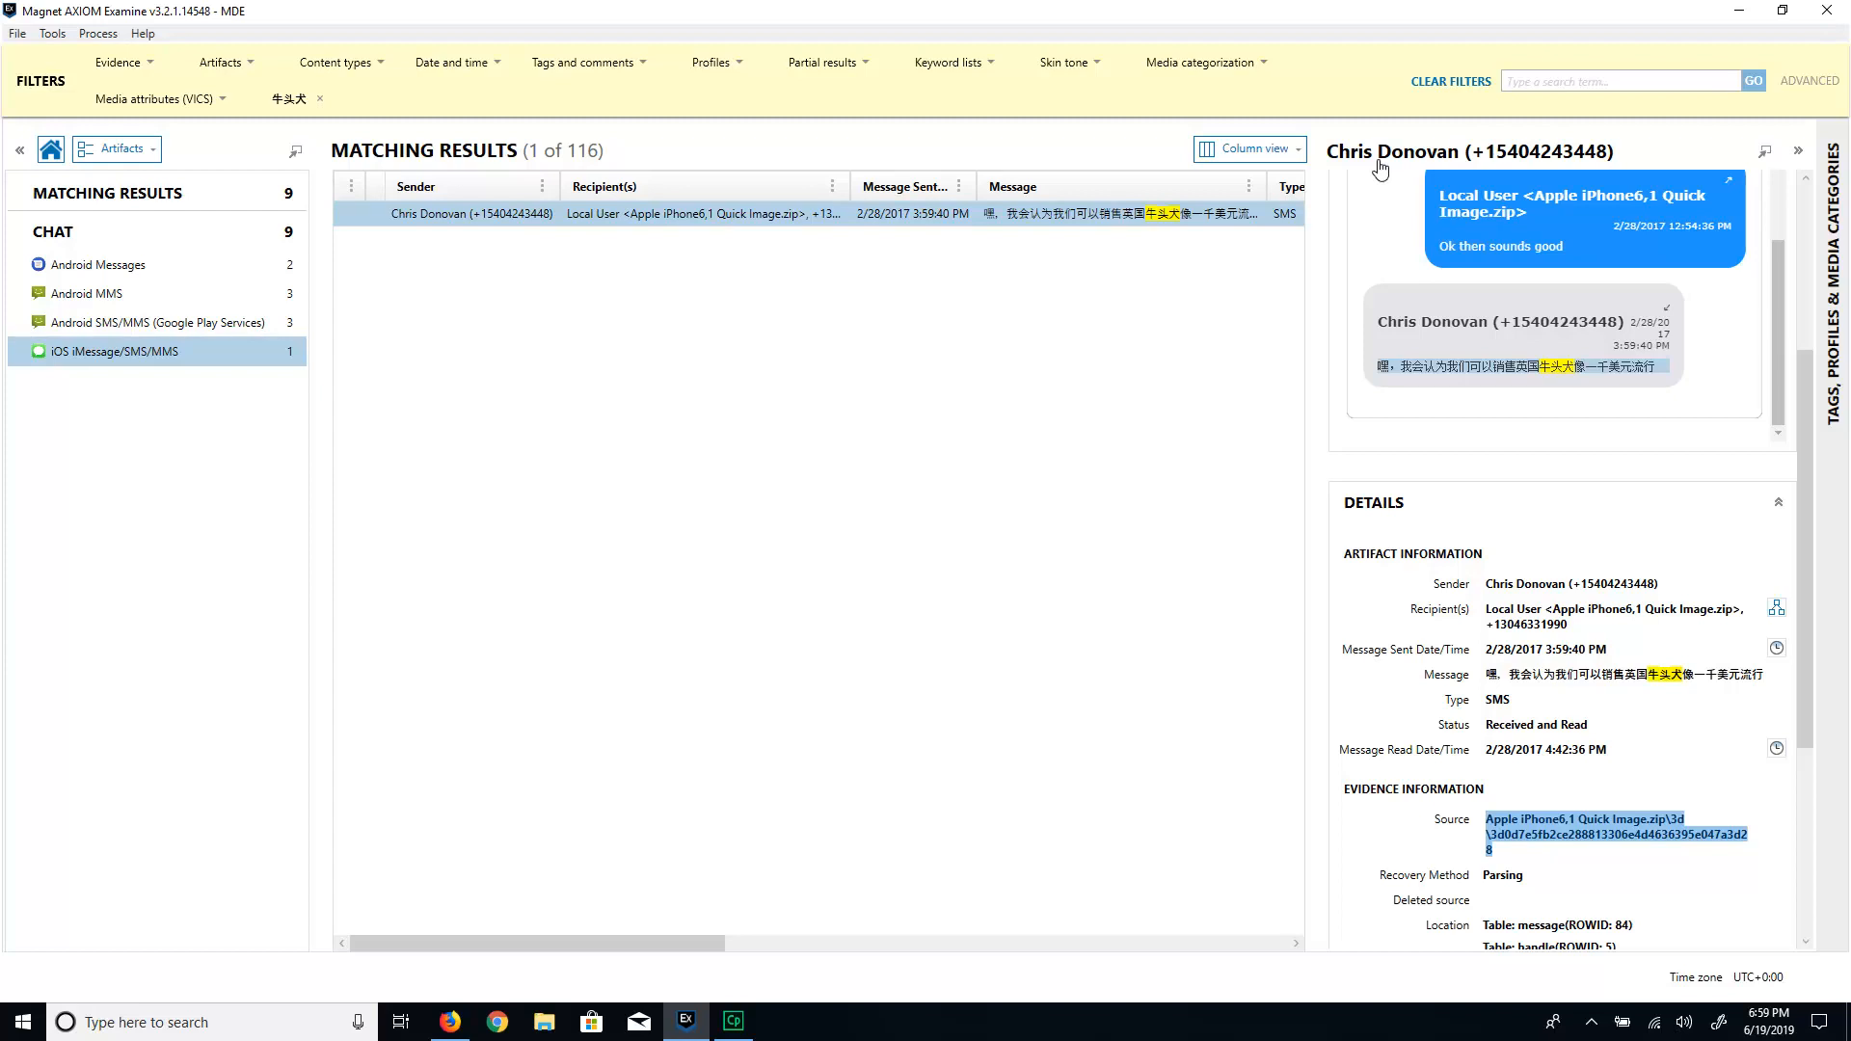
Step: Clear the search filters and check the Apple ID in the Mobile category's Owner Information artifact
left_click(1442, 84)
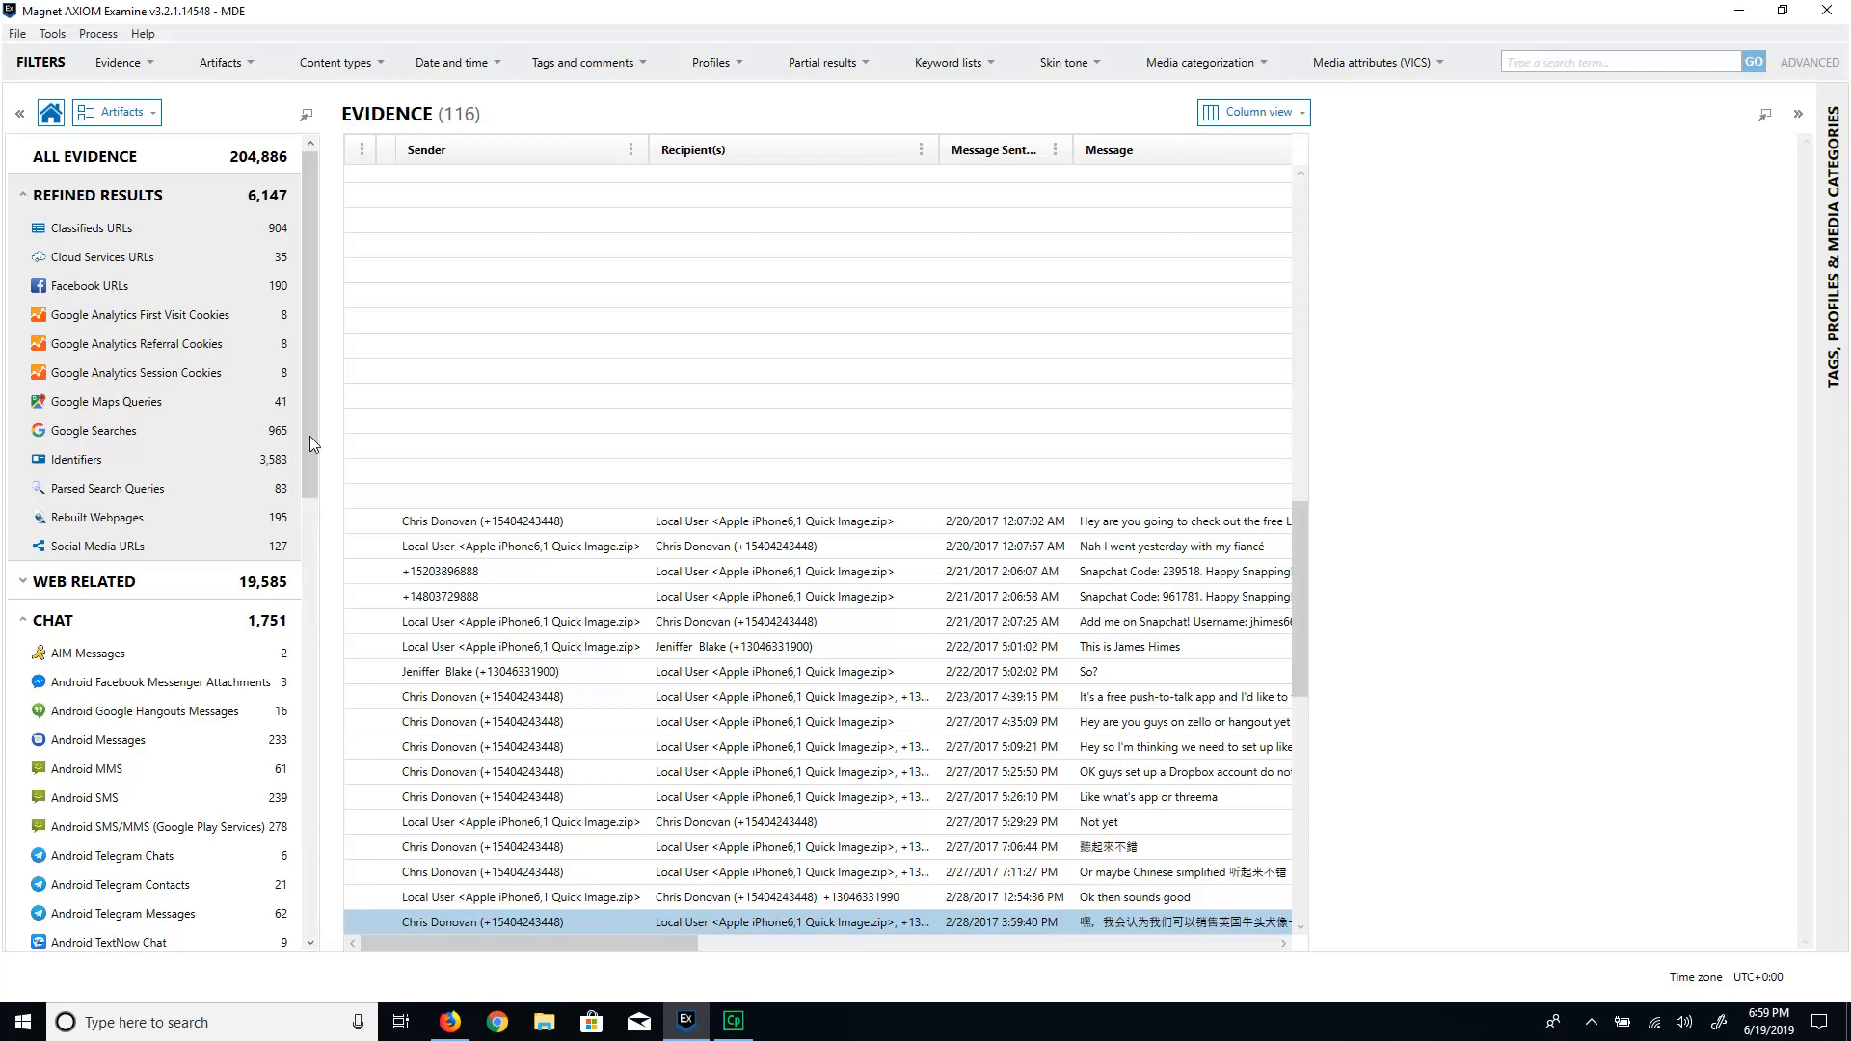
left_click_drag(310, 397, 350, 863)
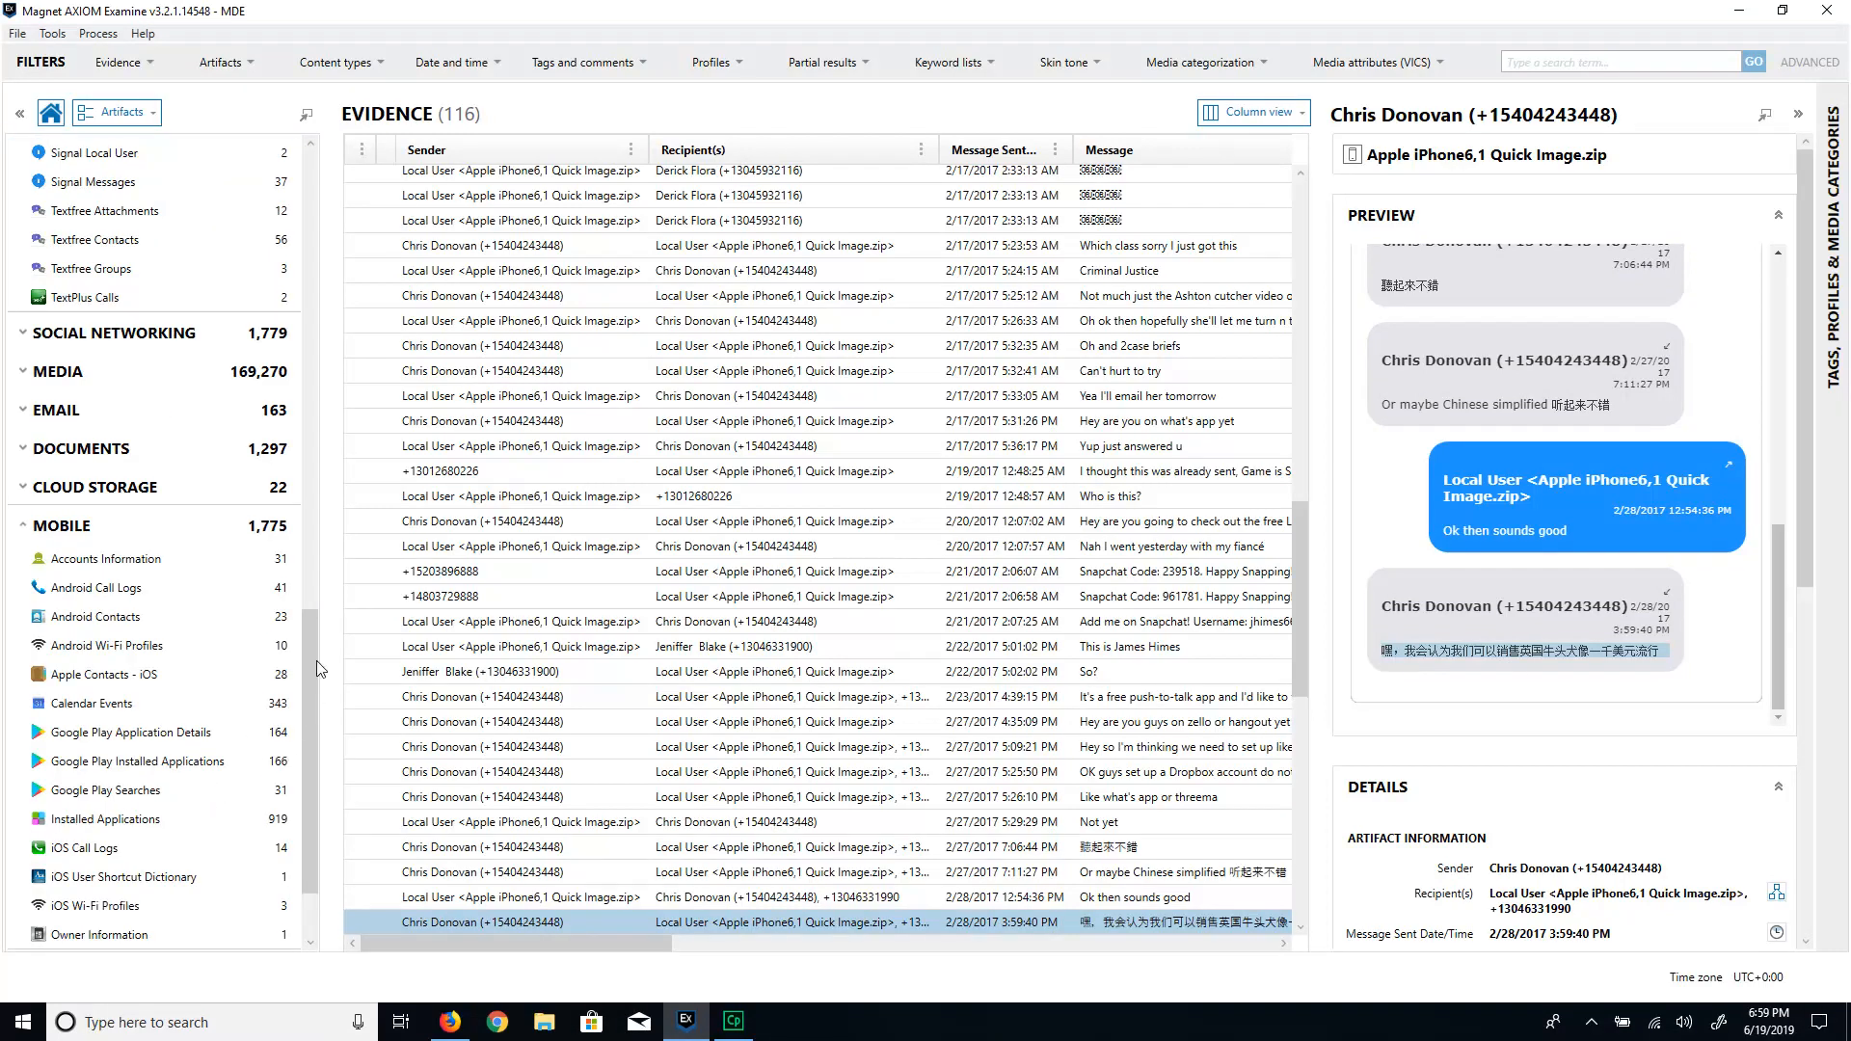
left_click_drag(316, 662, 301, 738)
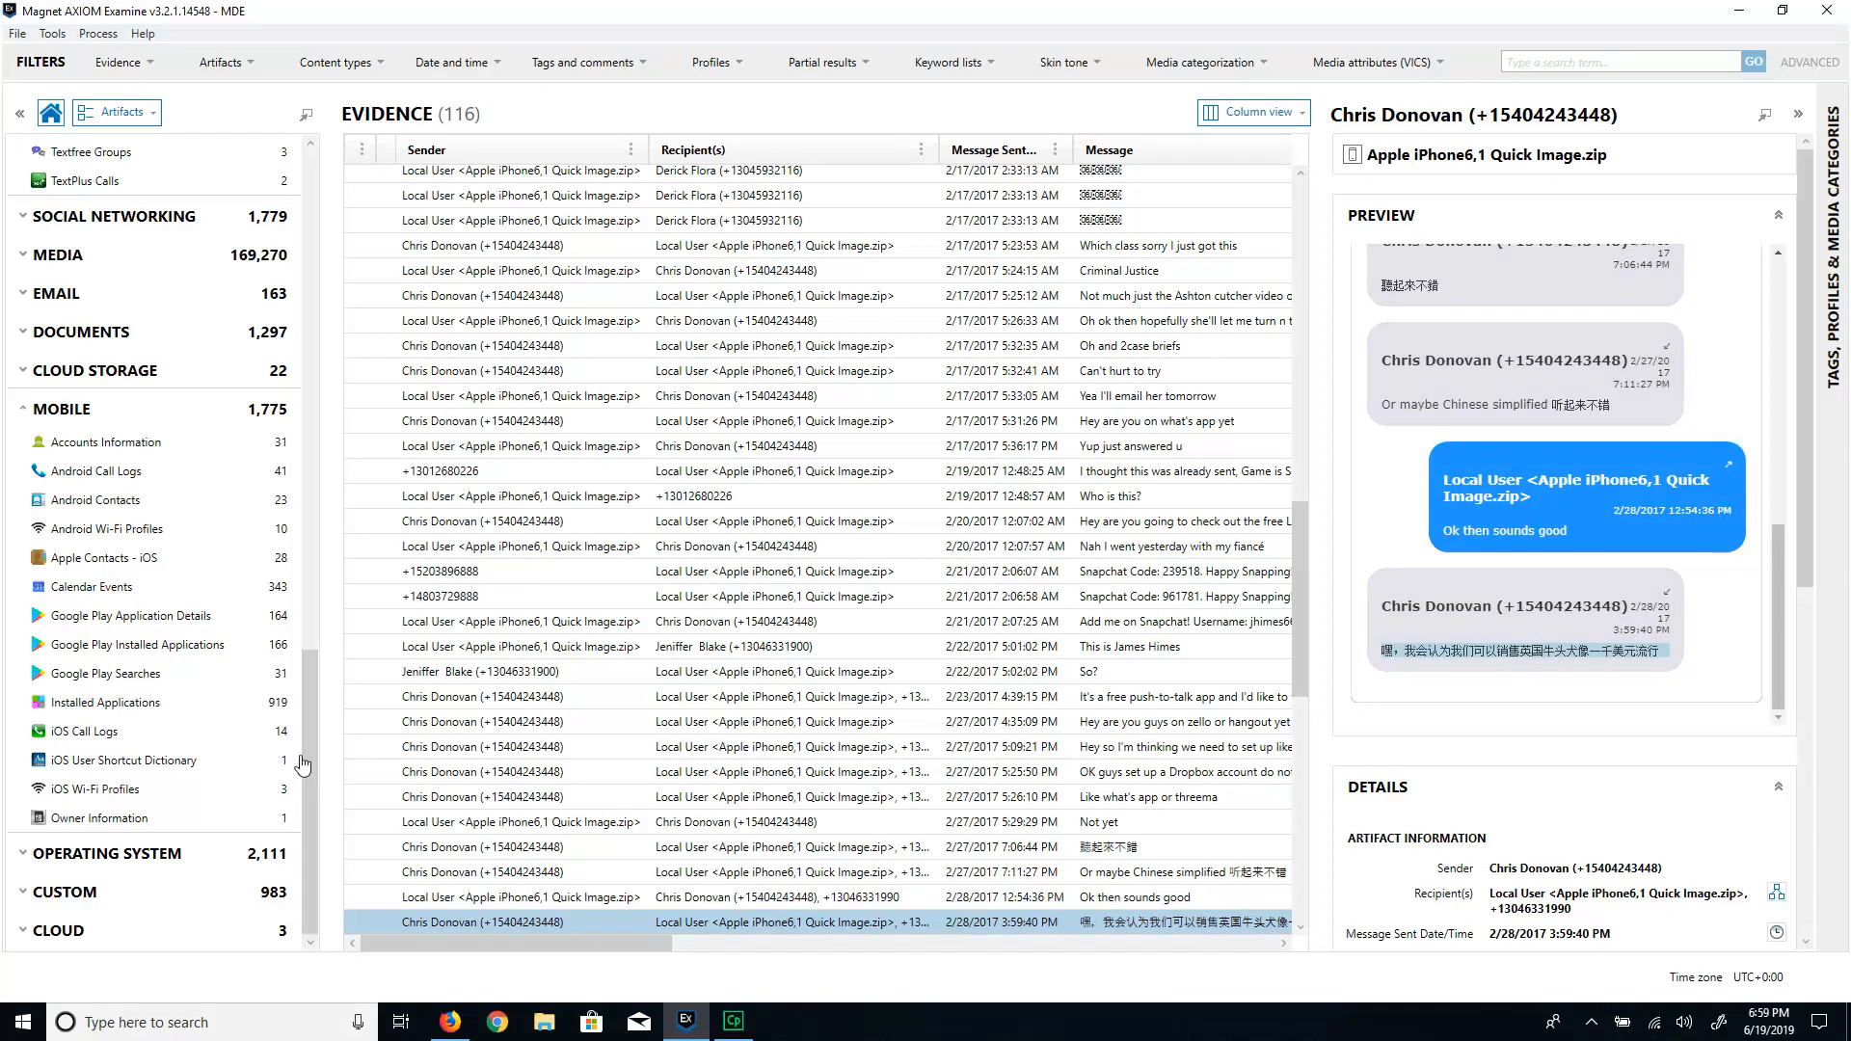
left_click(128, 817)
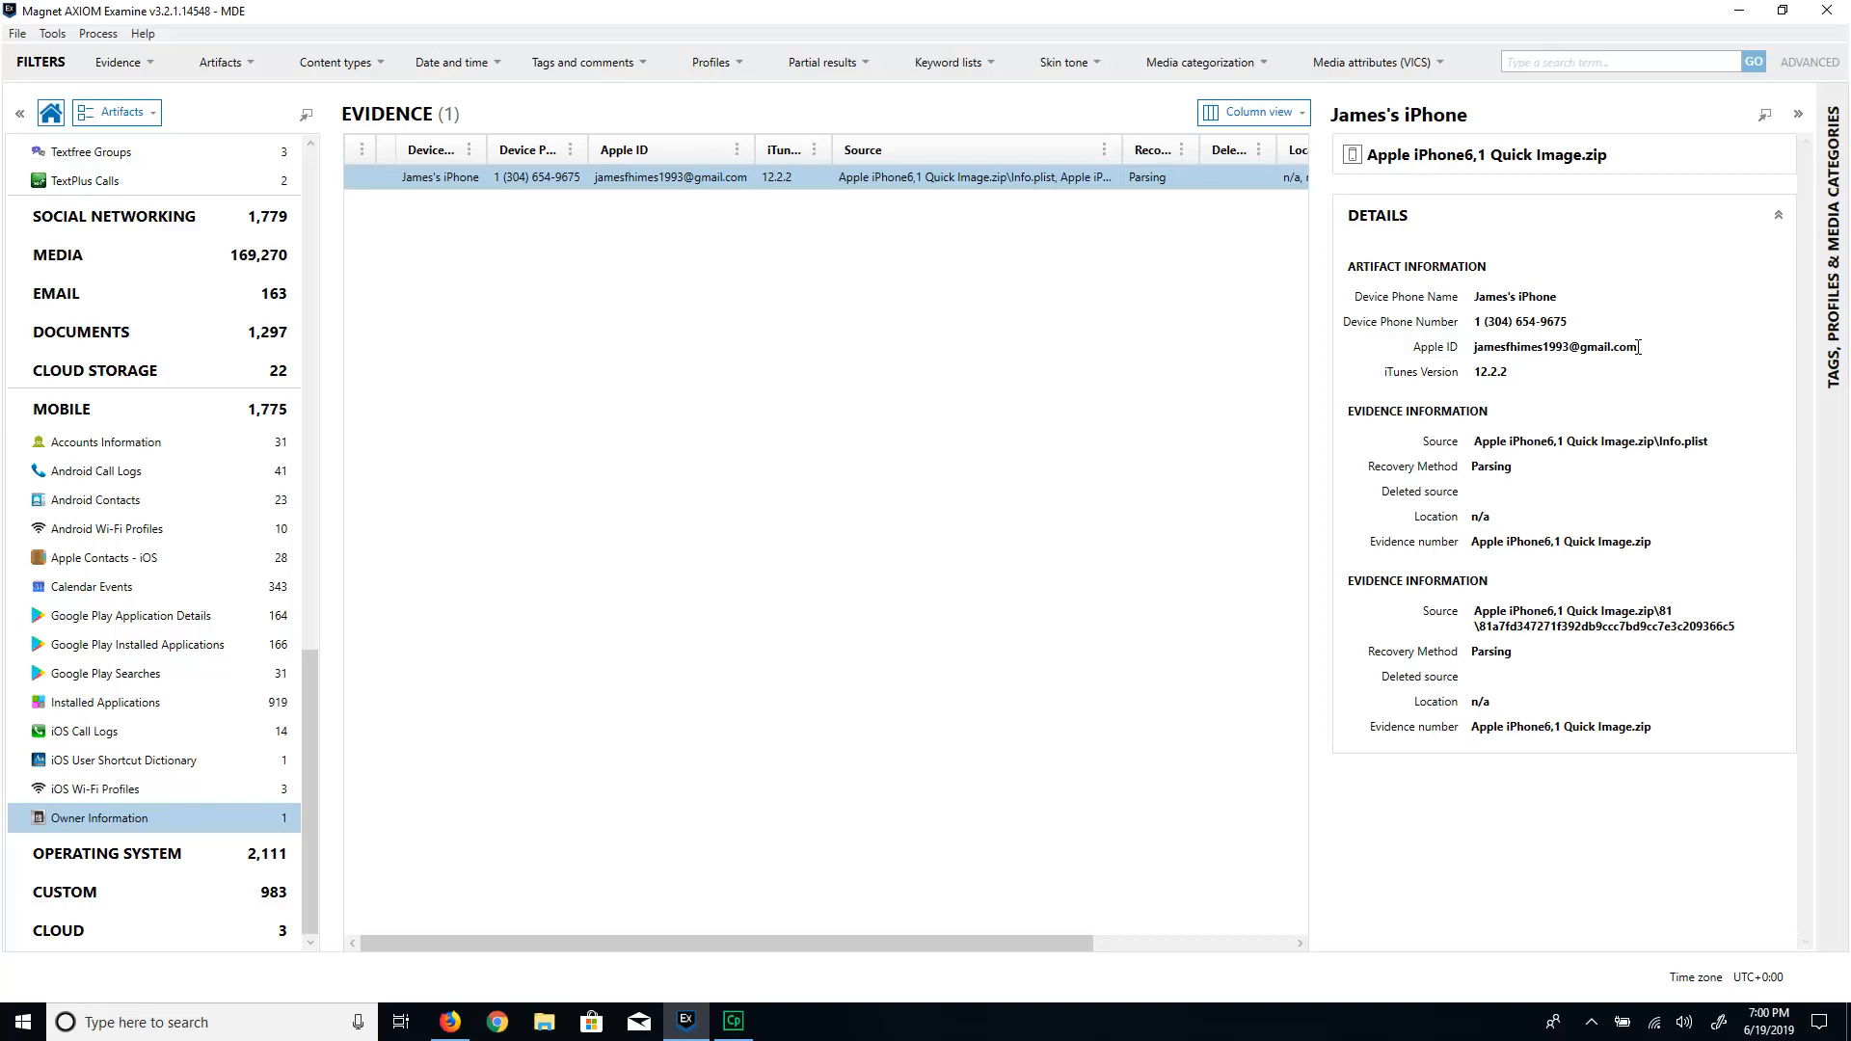
left_click_drag(1638, 347, 1491, 320)
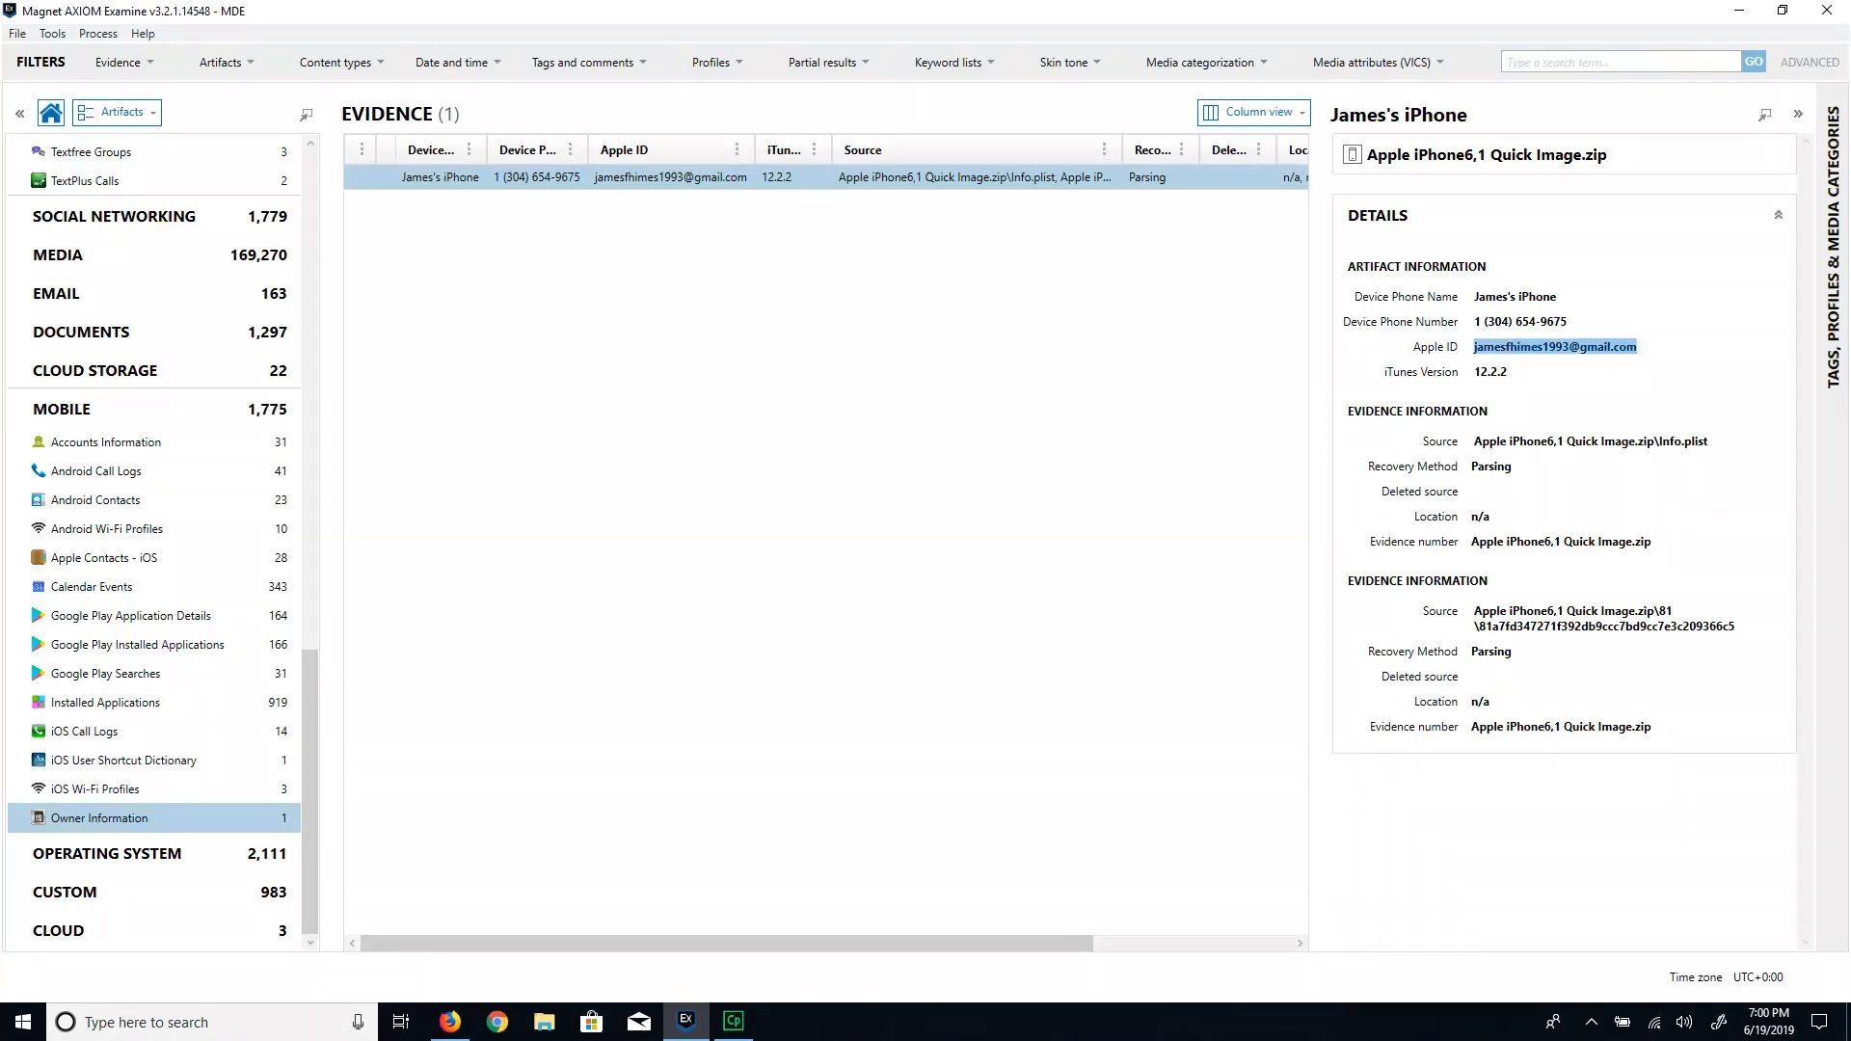